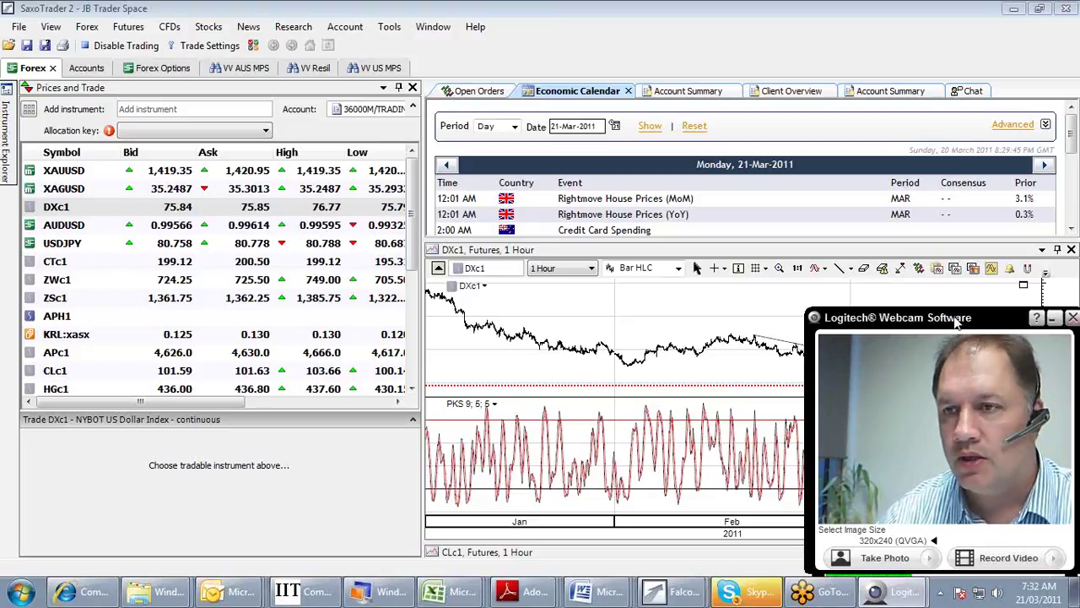
- Bring up the Bloomberg commodity futures page, then open its markets overview page
{"action": "left_click_drag", "start_coordinate": [956, 323], "coordinate": [958, 322]}
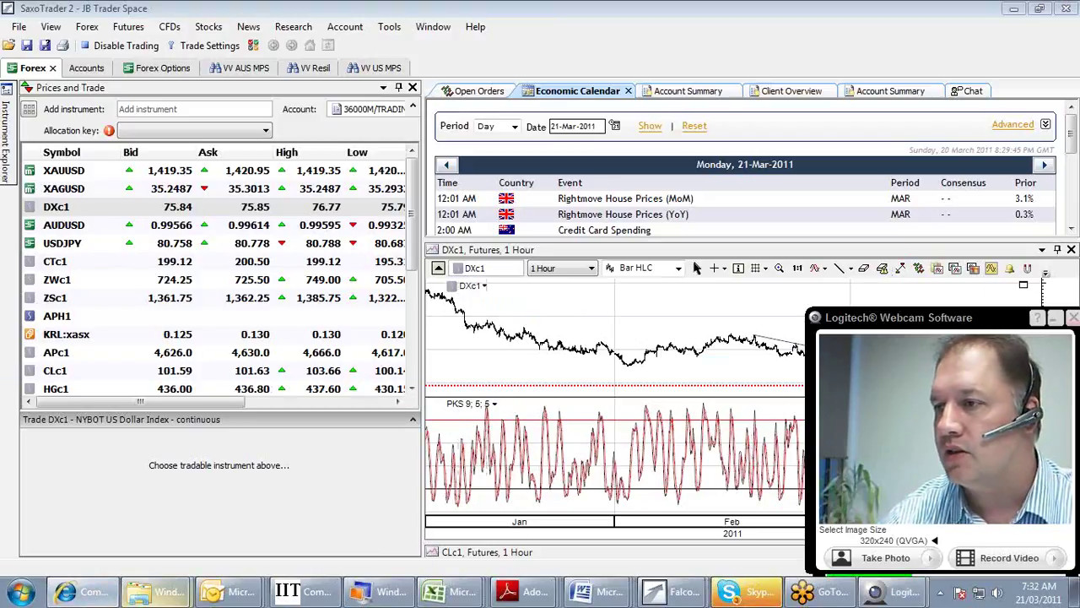
{"action": "left_click", "coordinate": [82, 591]}
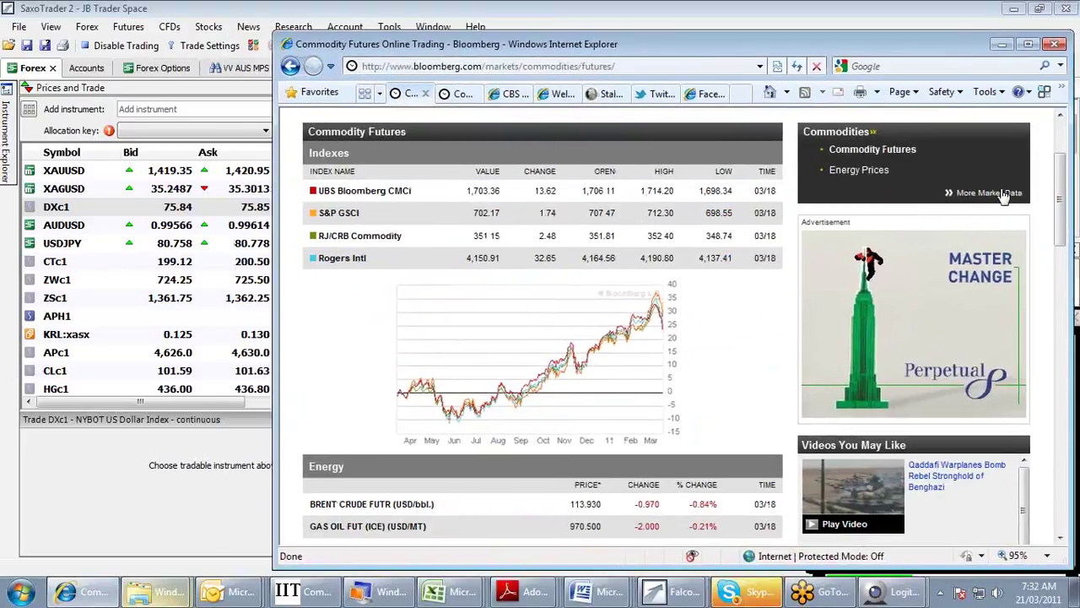
{"action": "left_click_drag", "start_coordinate": [1059, 199], "coordinate": [1072, 97]}
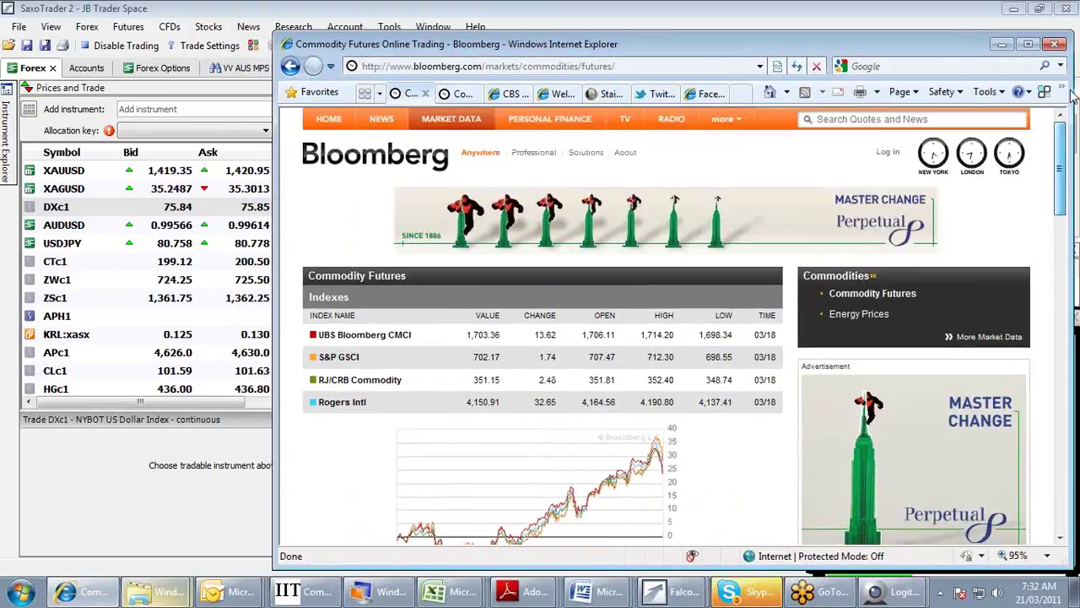
{"action": "mouse_move", "coordinate": [460, 120]}
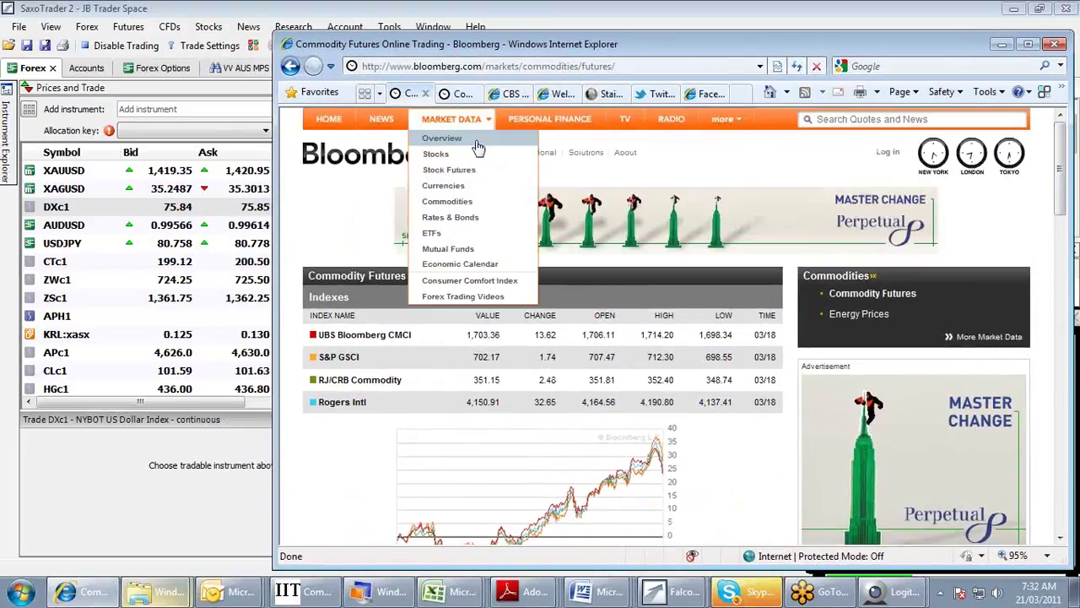
{"action": "left_click", "coordinate": [478, 147]}
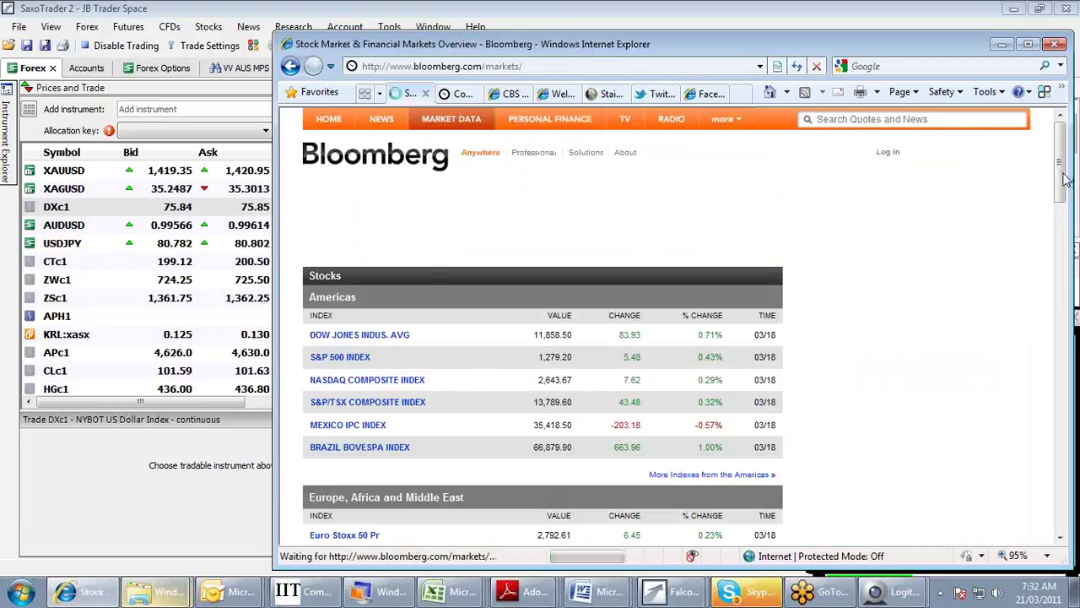
- Scroll through the Bloomberg markets overview, then return to the trading workspace
{"action": "left_click_drag", "start_coordinate": [1065, 178], "coordinate": [1065, 191]}
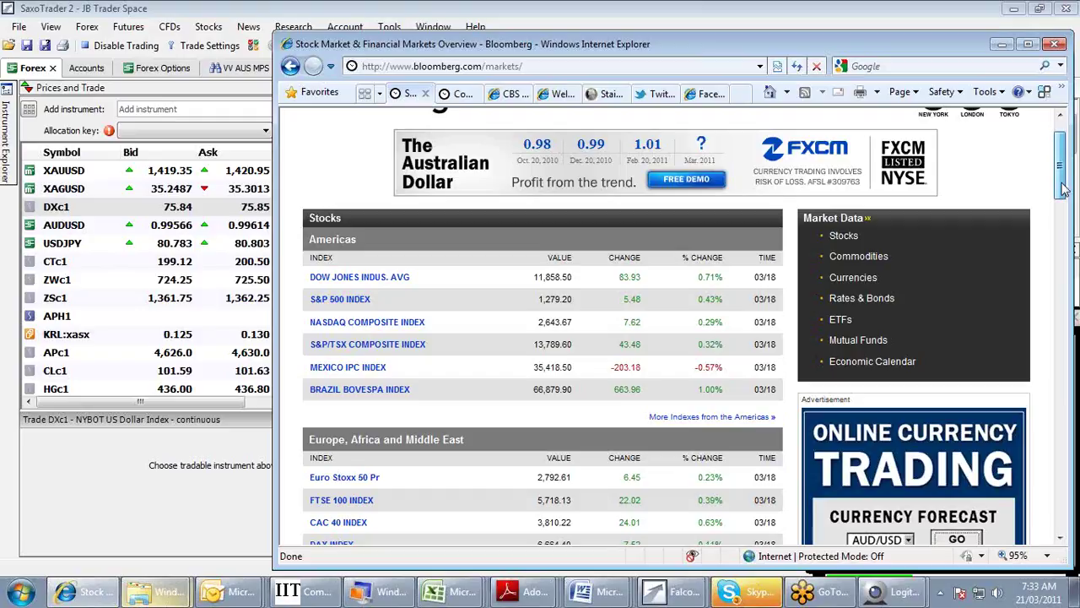
{"action": "left_click_drag", "start_coordinate": [1065, 189], "coordinate": [1062, 234]}
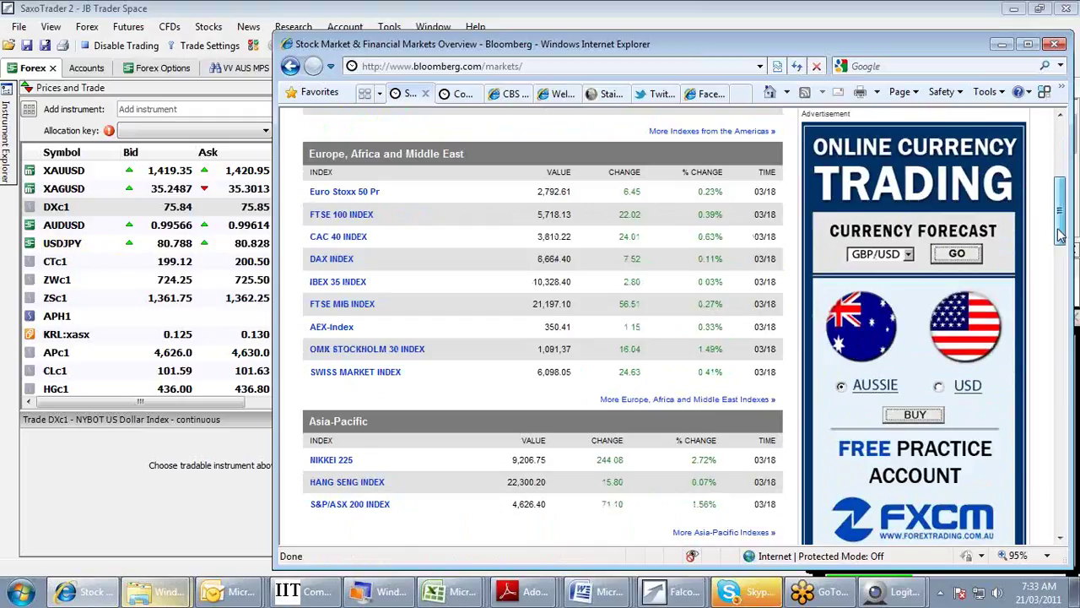
{"action": "left_click_drag", "start_coordinate": [1061, 235], "coordinate": [1046, 340]}
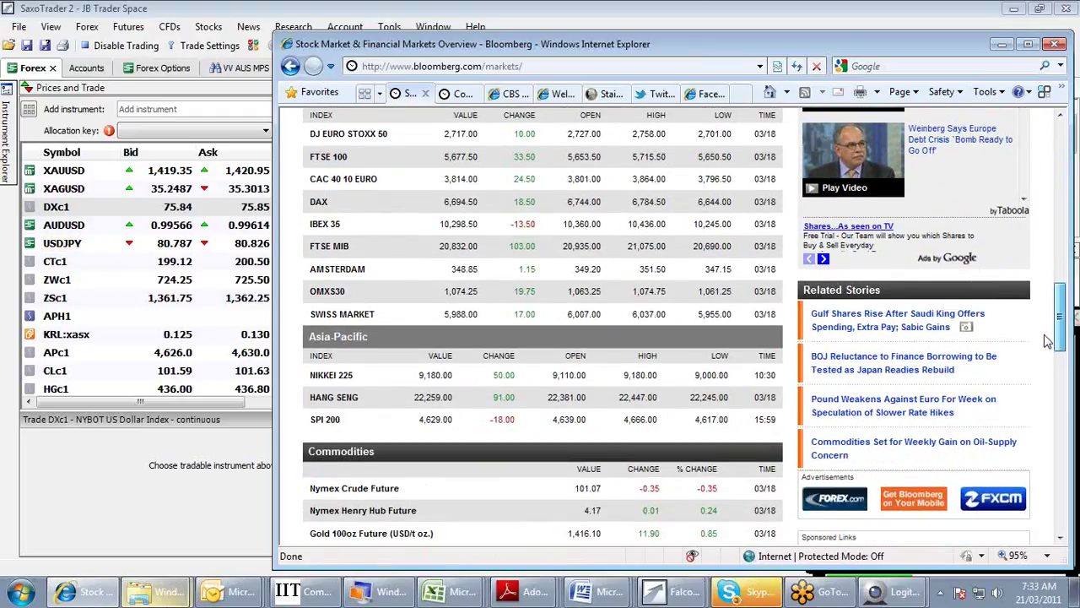
{"action": "left_click_drag", "start_coordinate": [1046, 340], "coordinate": [1049, 177]}
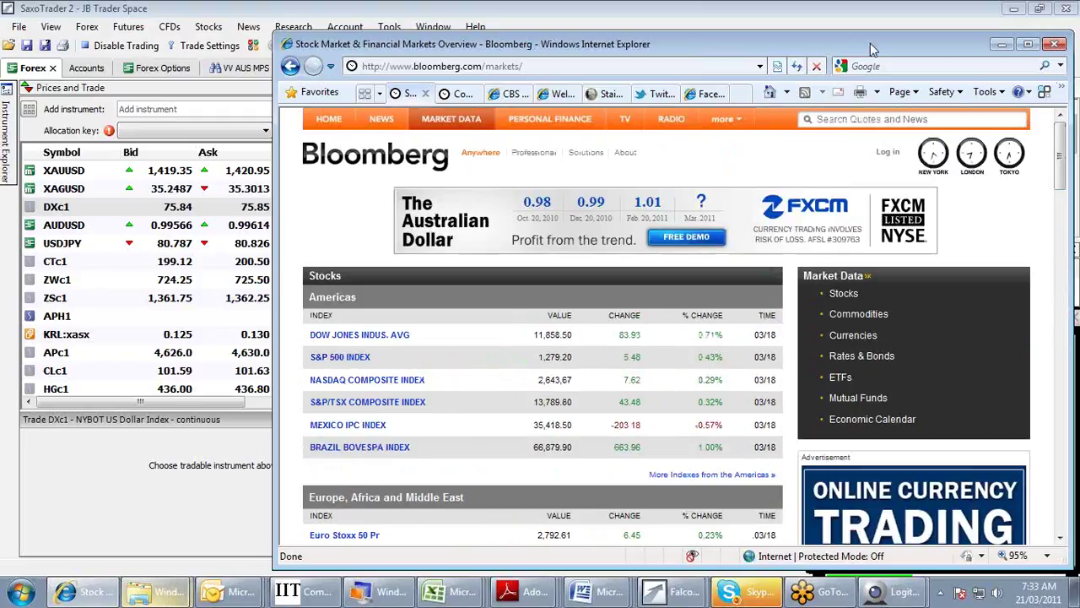
{"action": "left_click", "coordinate": [1001, 44]}
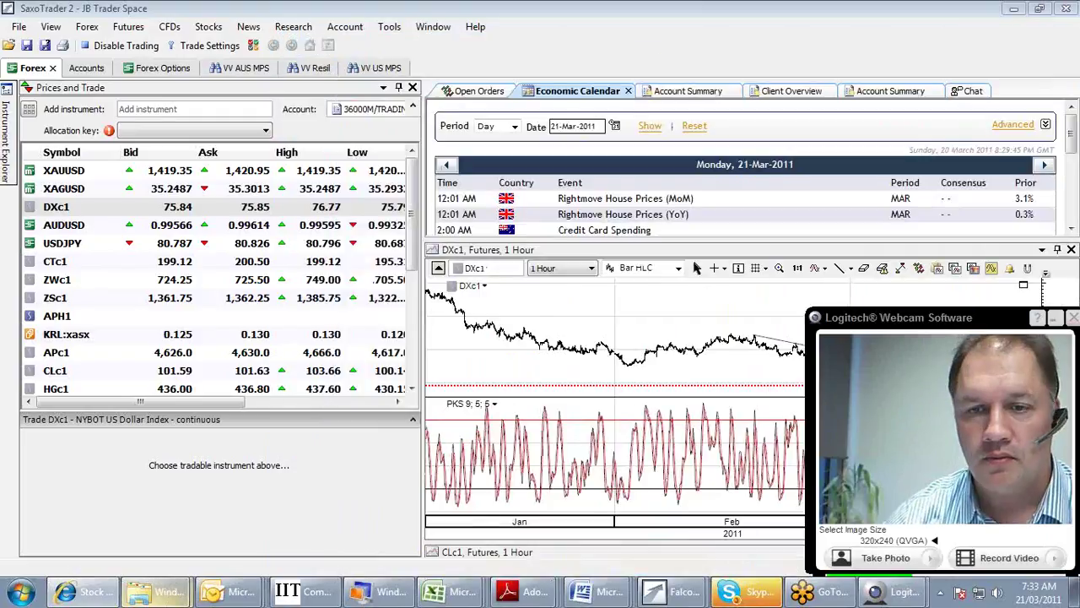
- Minimize the webcam window and chart the DXc1 US Dollar Index on daily bars
{"action": "left_click", "coordinate": [1055, 317]}
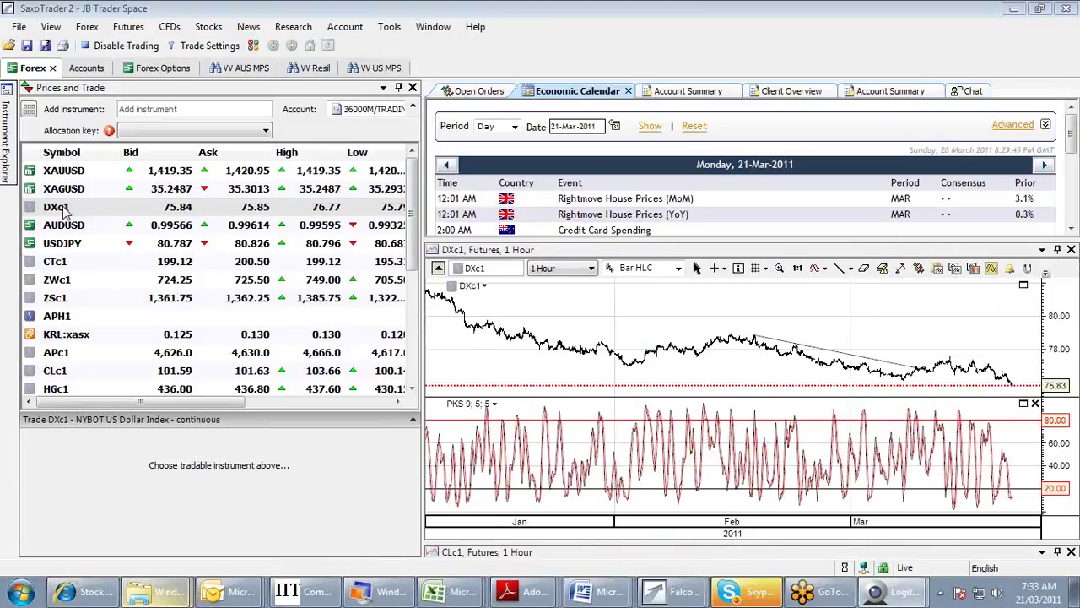
{"action": "left_click", "coordinate": [371, 206]}
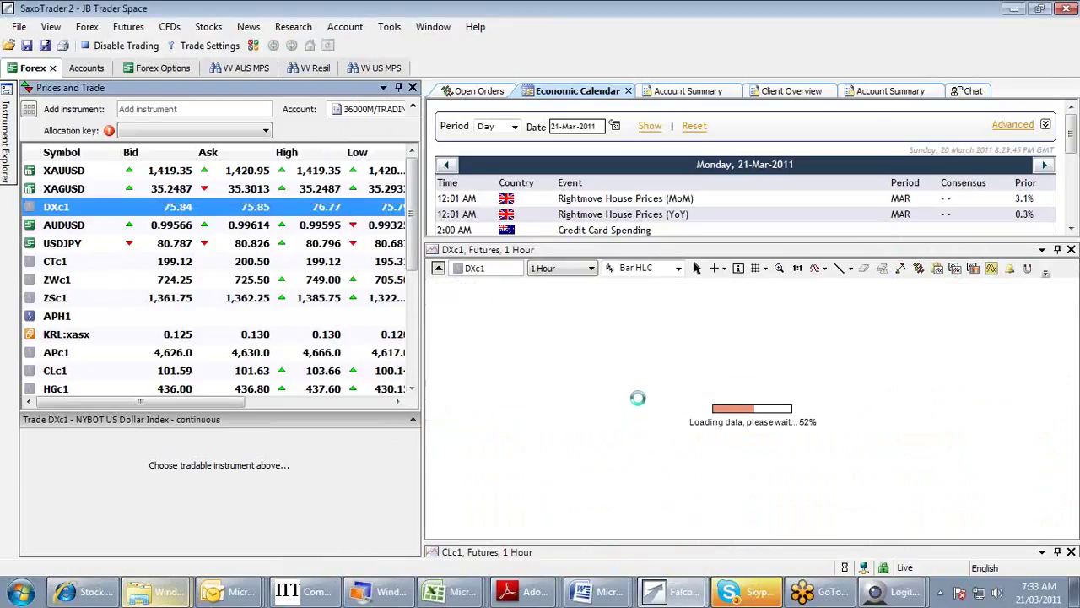
{"action": "left_click", "coordinate": [592, 269]}
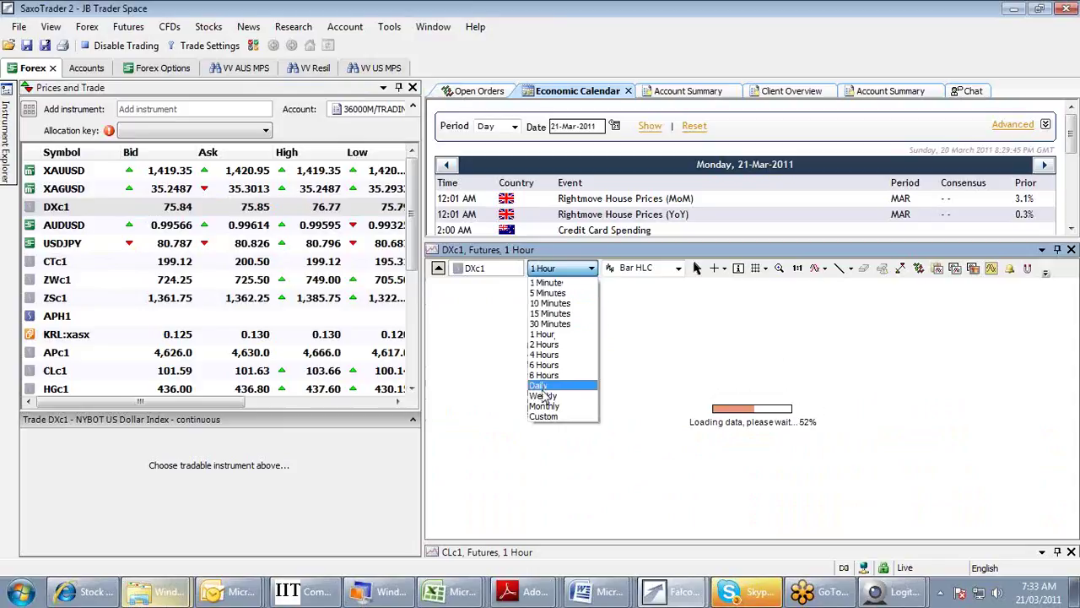
{"action": "left_click", "coordinate": [544, 377]}
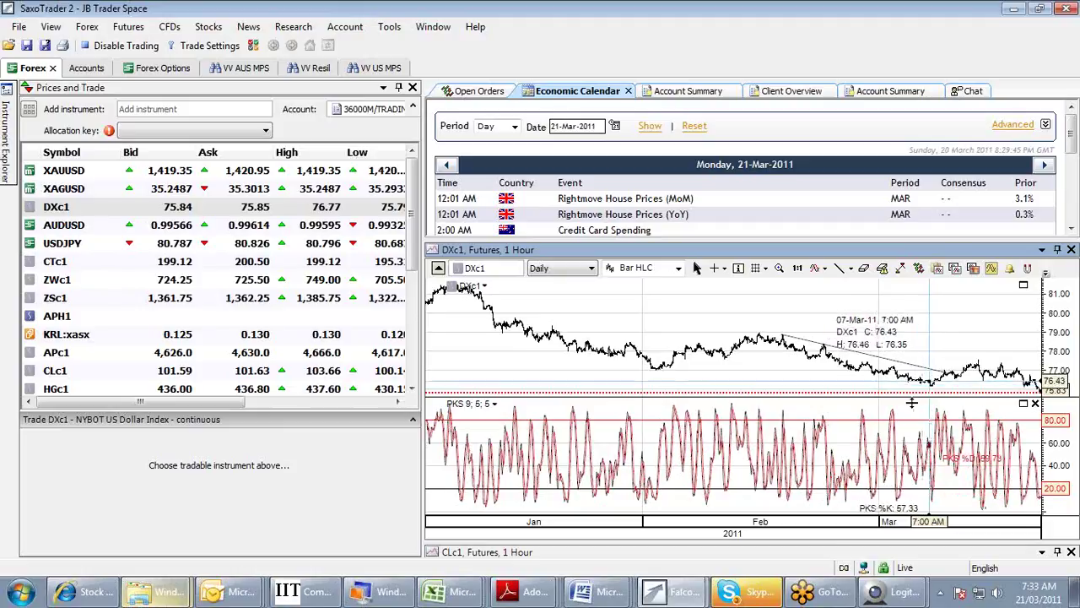
- Zoom the DXc1 chart out and switch it to weekly bars
{"action": "left_click_drag", "start_coordinate": [622, 521], "coordinate": [557, 522]}
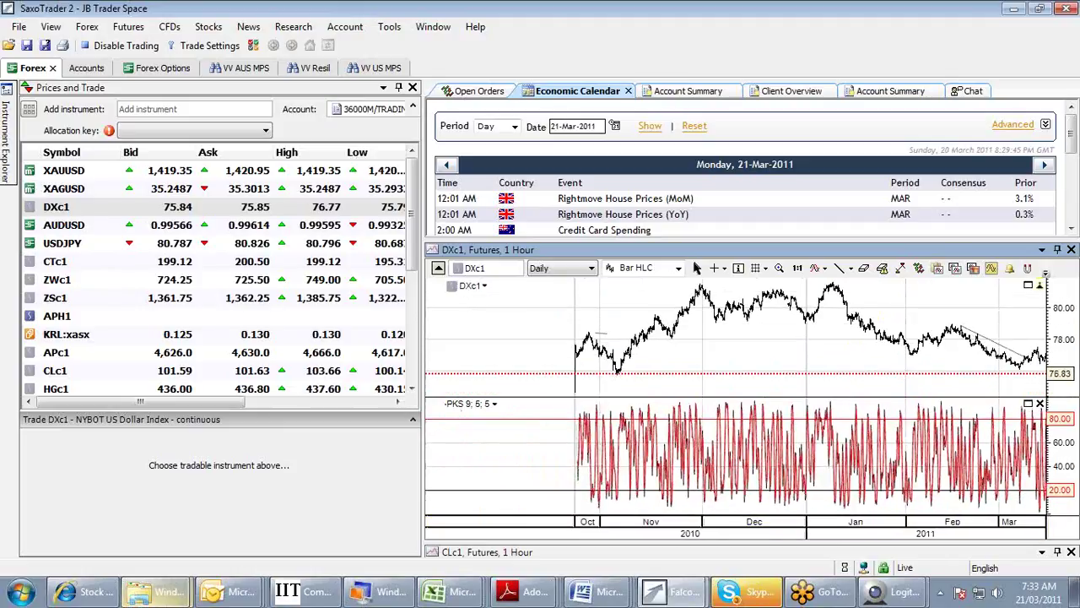
{"action": "left_click", "coordinate": [594, 269]}
{"action": "left_click", "coordinate": [542, 395]}
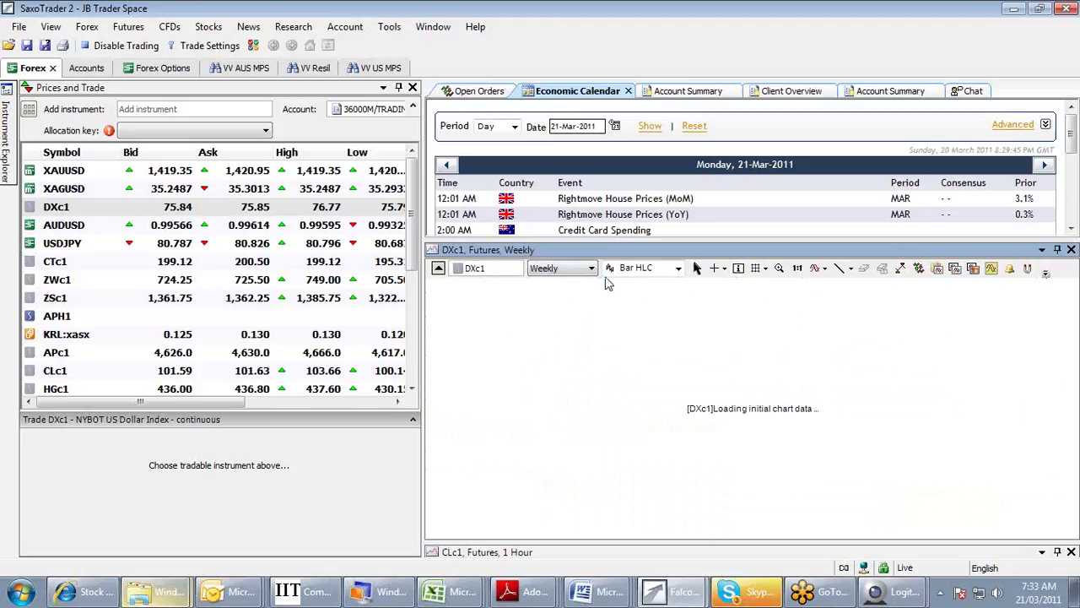
{"action": "left_click", "coordinate": [593, 269]}
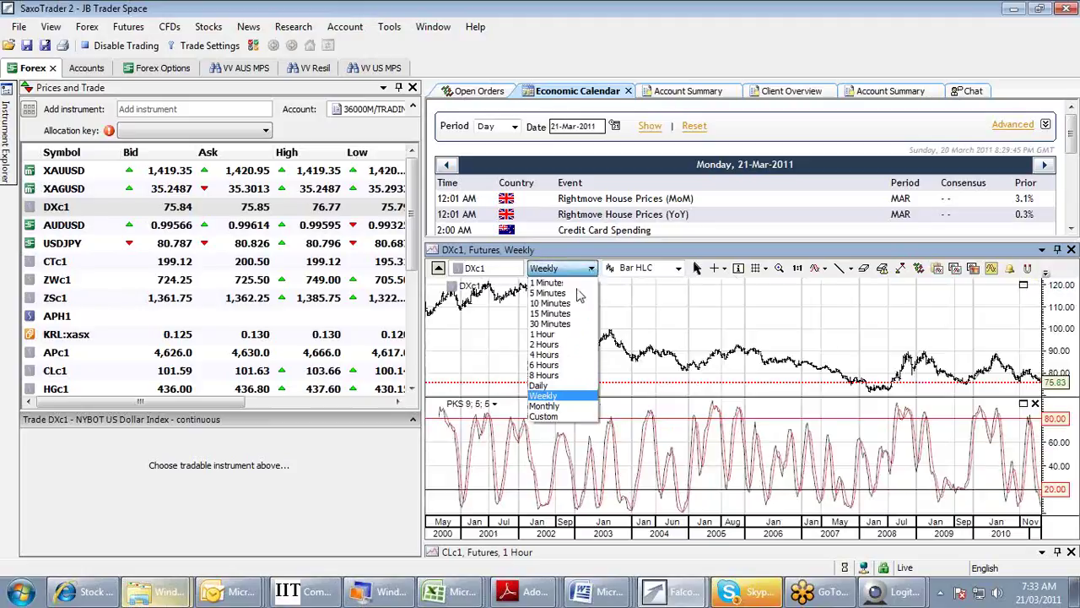
{"action": "left_click", "coordinate": [555, 393]}
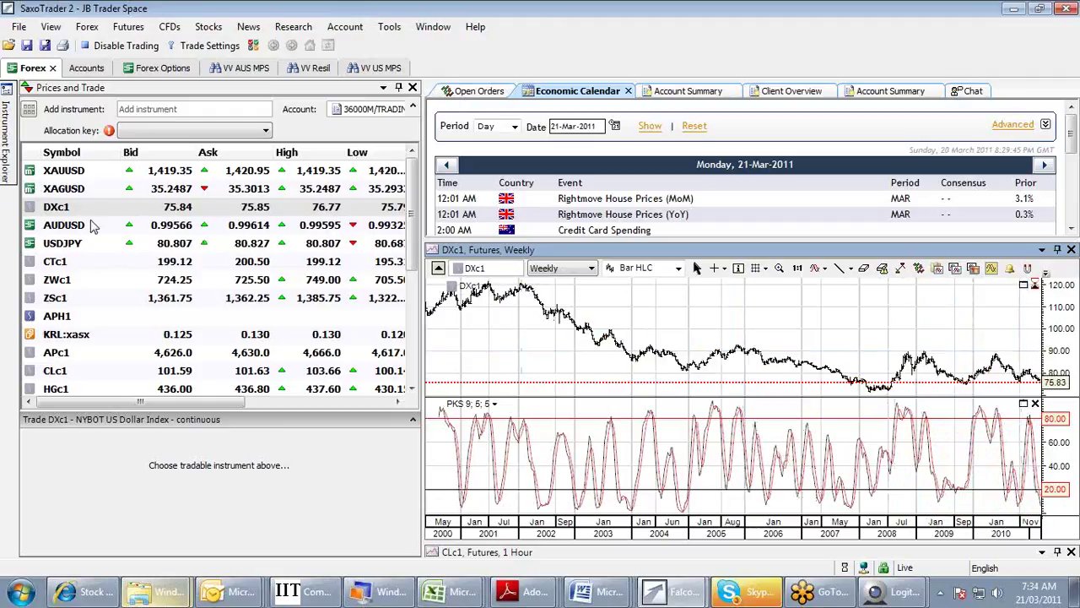
- Load the AUDUSD chart and order ticket, trying daily bars
{"action": "left_click", "coordinate": [61, 226]}
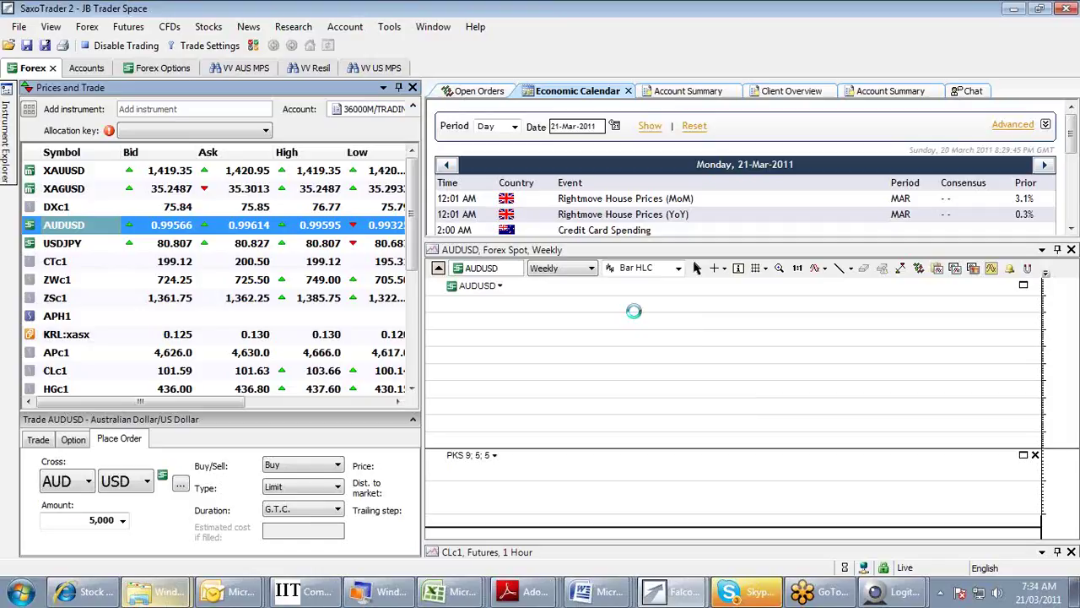
{"action": "left_click", "coordinate": [591, 268]}
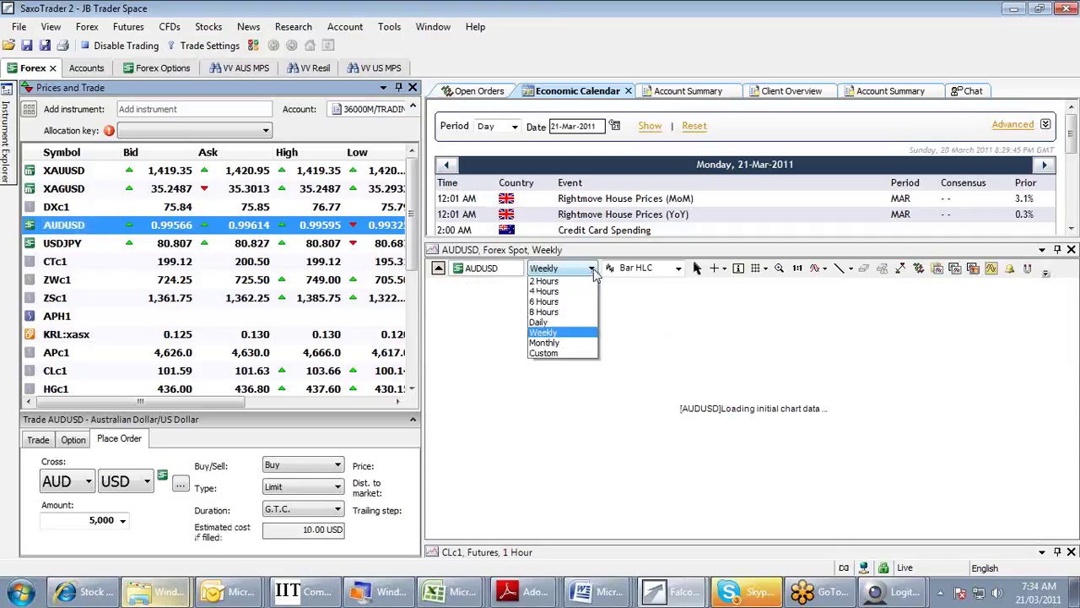
{"action": "left_click", "coordinate": [574, 386]}
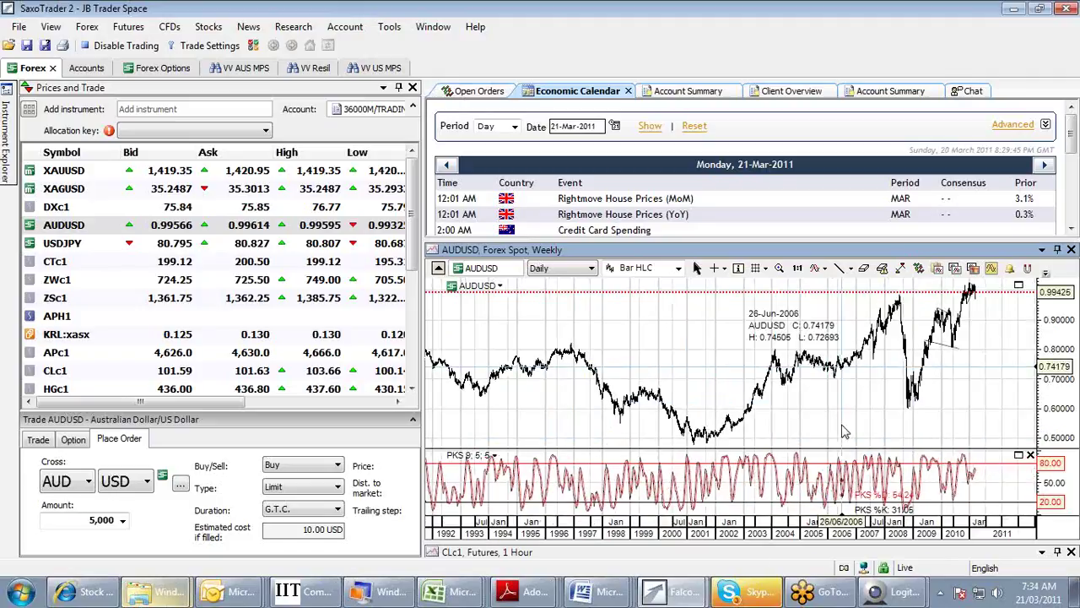
- Zoom the AUDUSD chart into 2003–2011, then switch it to 1-hour bars
{"action": "left_click", "coordinate": [591, 268]}
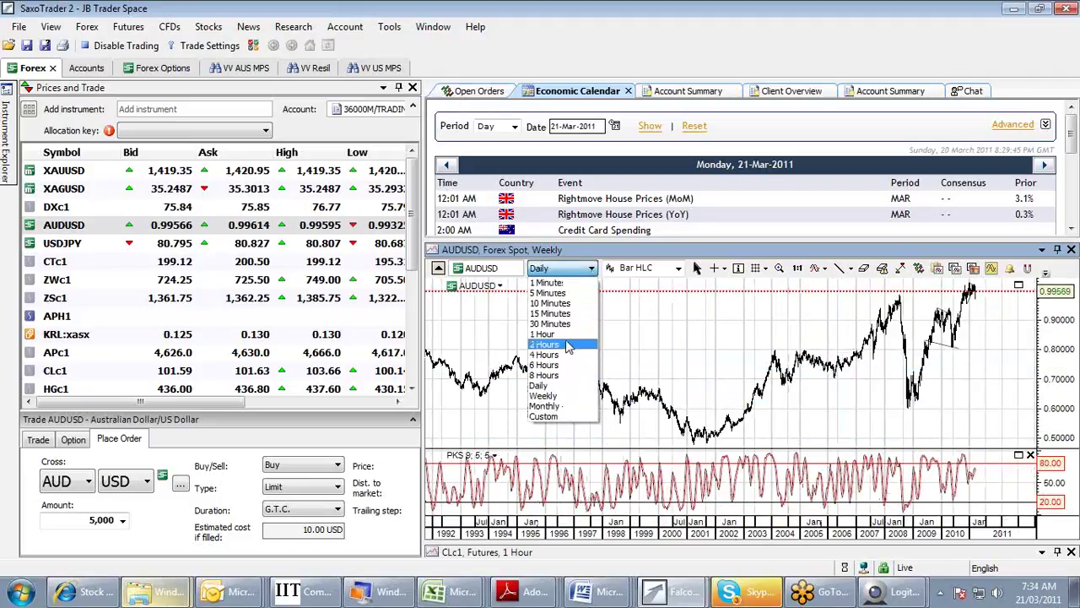
{"action": "left_click", "coordinate": [949, 532]}
{"action": "scroll", "coordinate": [949, 532], "scroll_direction": "up", "scroll_amount": 3}
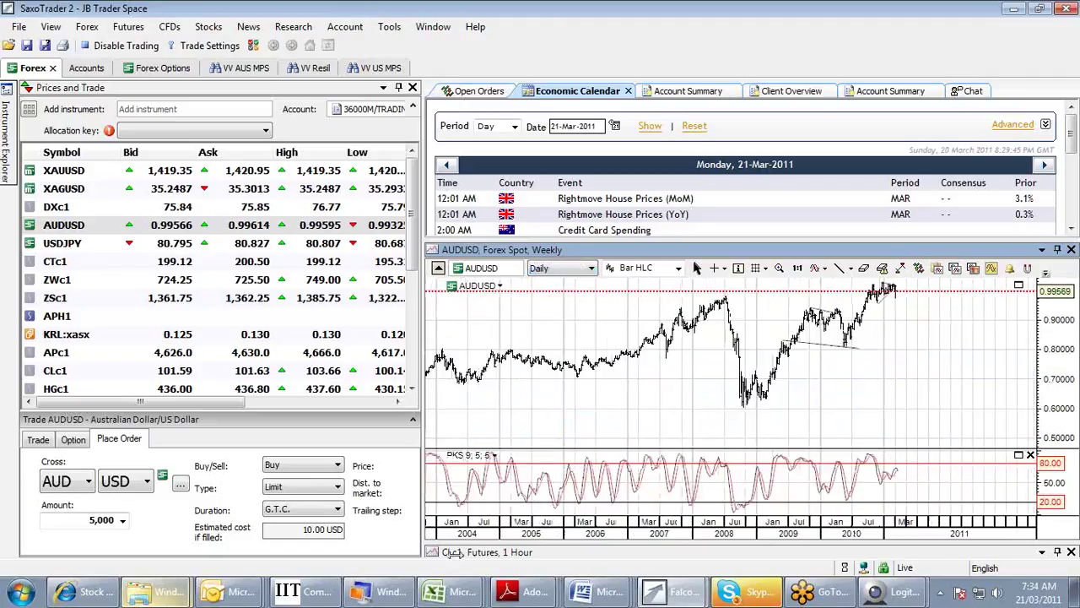
{"action": "left_click_drag", "start_coordinate": [897, 434], "coordinate": [927, 432]}
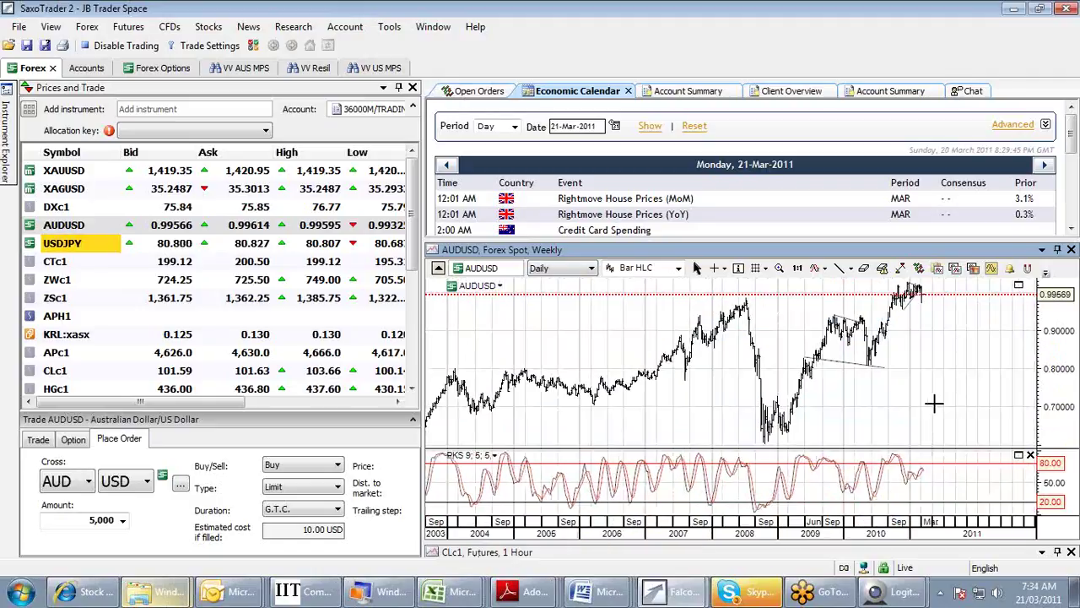
{"action": "left_click", "coordinate": [593, 269]}
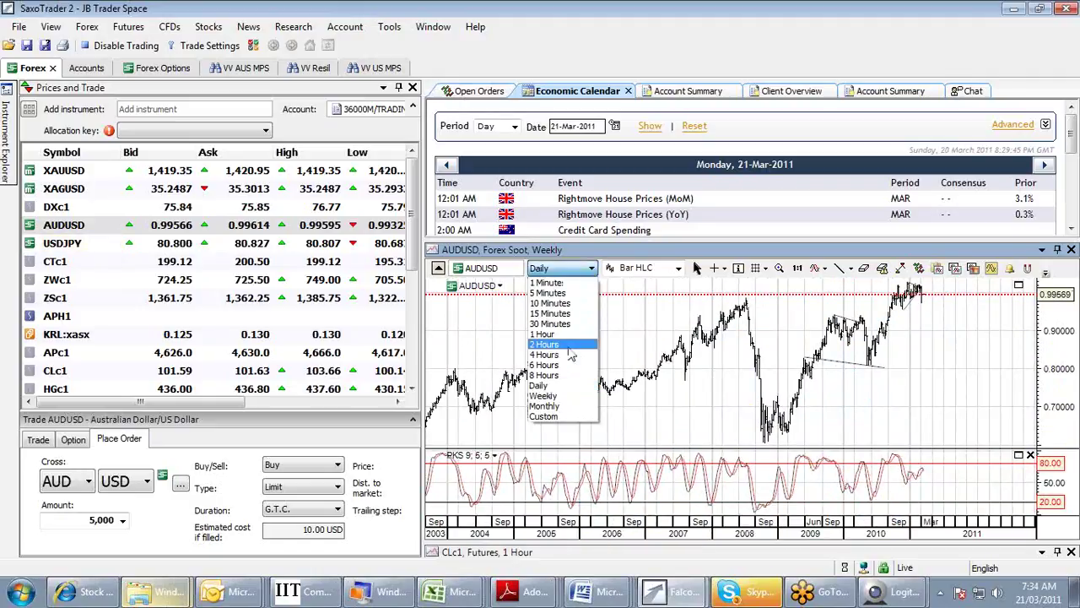
{"action": "left_click", "coordinate": [567, 342]}
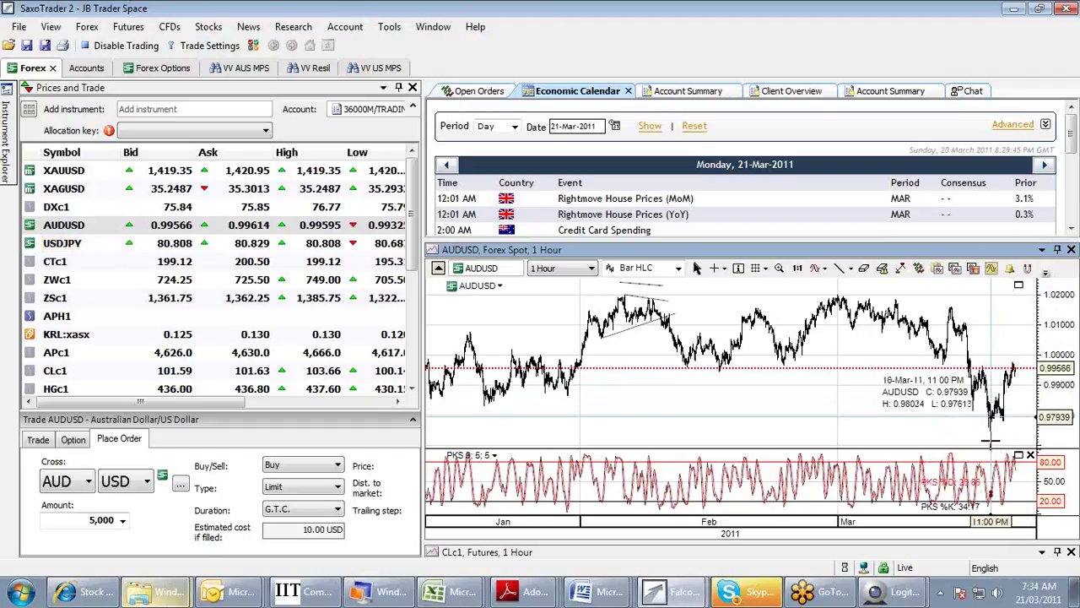
- Chart USDJPY hourly, zoomed into March 2011 and panned to centre mid-March
{"action": "left_click", "coordinate": [73, 247]}
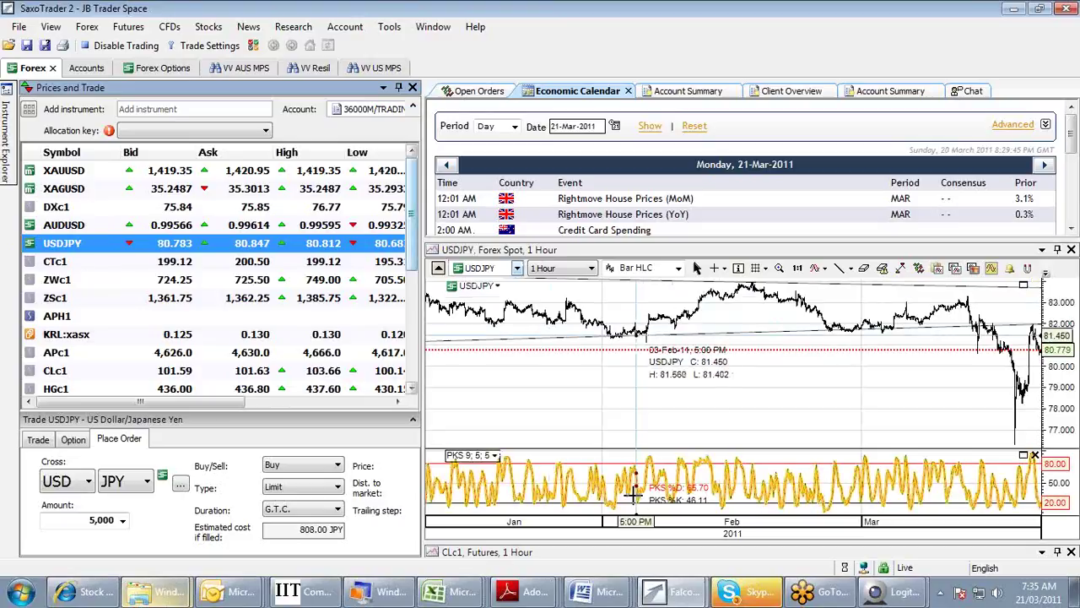
{"action": "scroll", "coordinate": [582, 464], "scroll_direction": "up", "scroll_amount": 2}
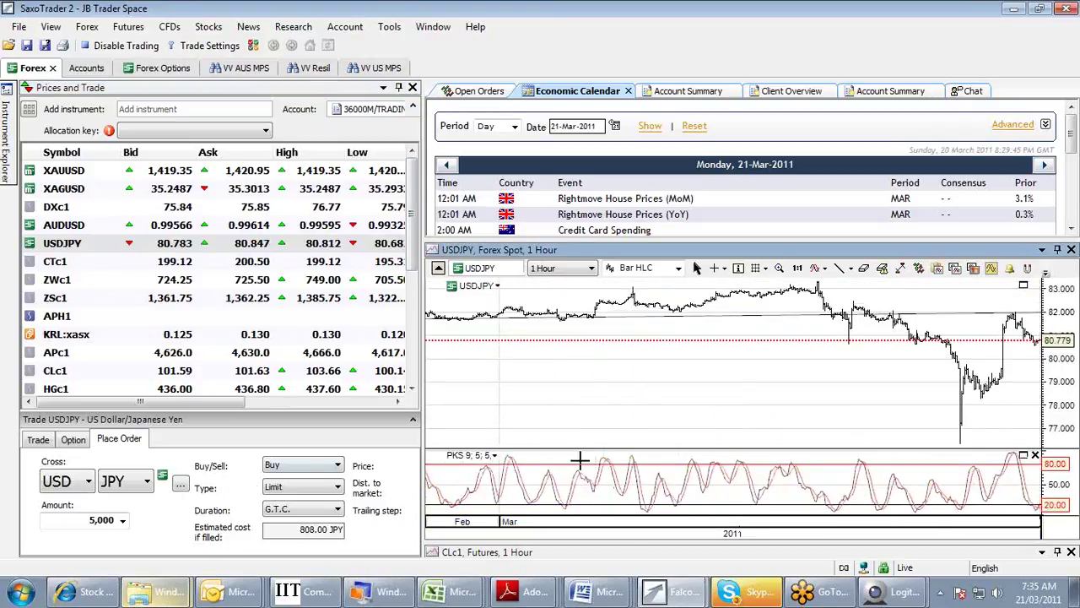
{"action": "scroll", "coordinate": [641, 527], "scroll_direction": "up", "scroll_amount": 3}
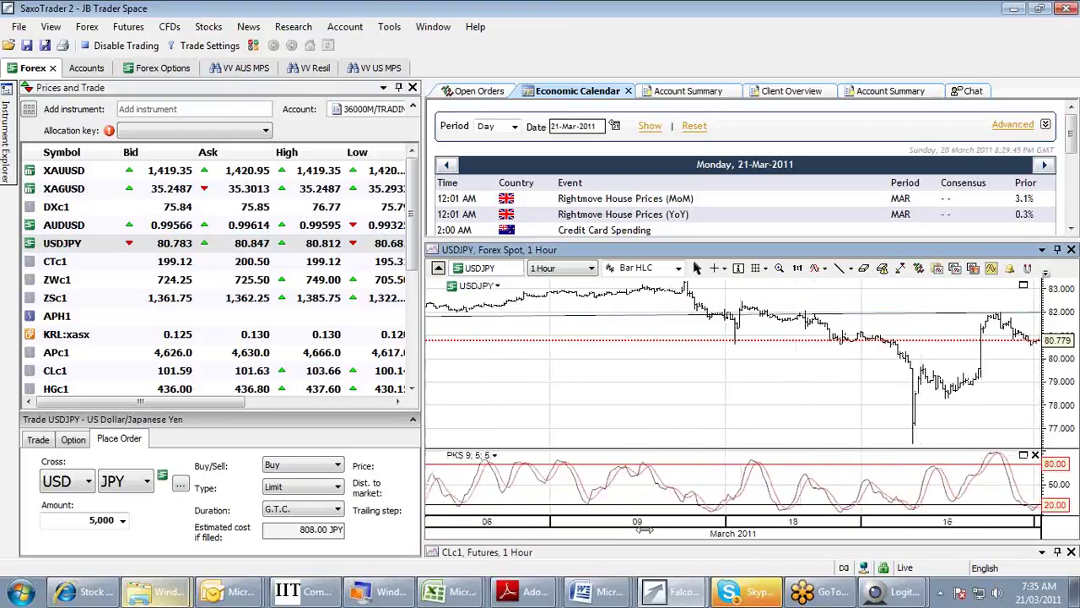
{"action": "left_click_drag", "start_coordinate": [752, 410], "coordinate": [860, 325]}
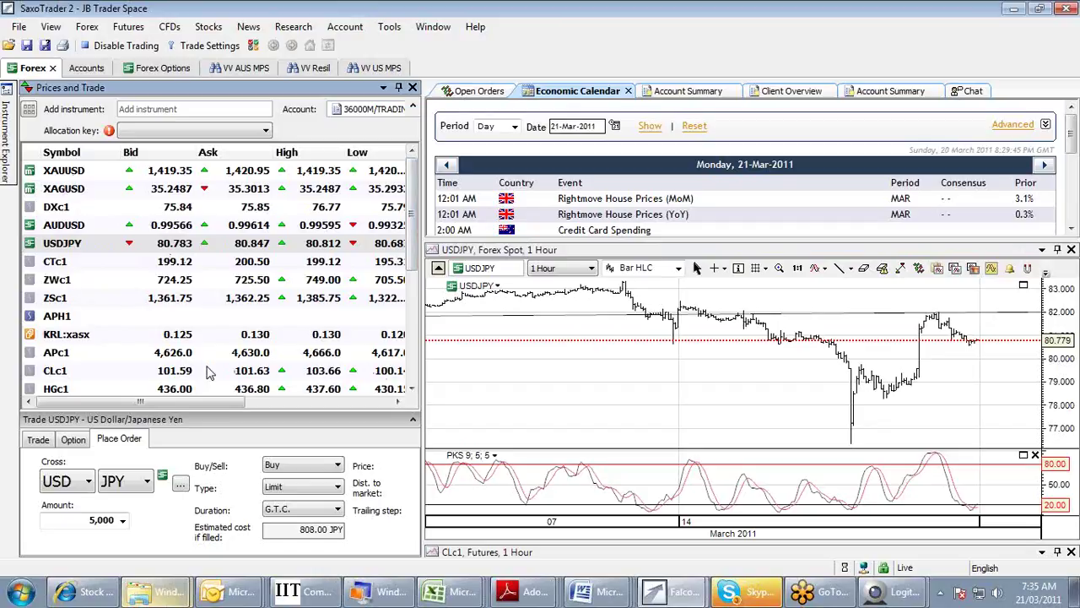
- Chart CLc1 crude oil futures hourly, briefly selecting then deselecting the price series
{"action": "left_click", "coordinate": [89, 371]}
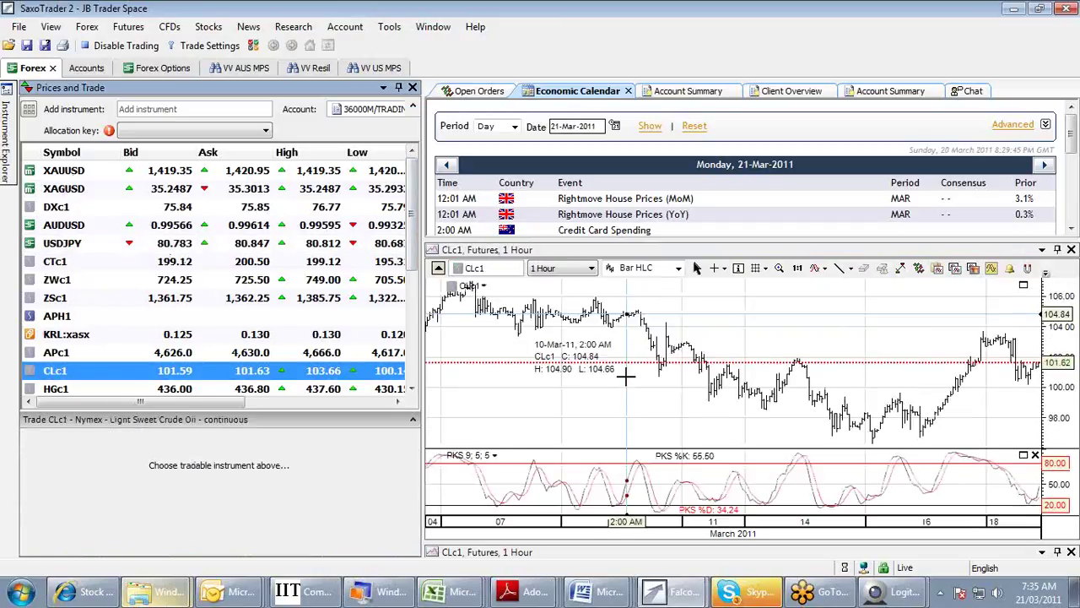
{"action": "left_click", "coordinate": [1017, 388]}
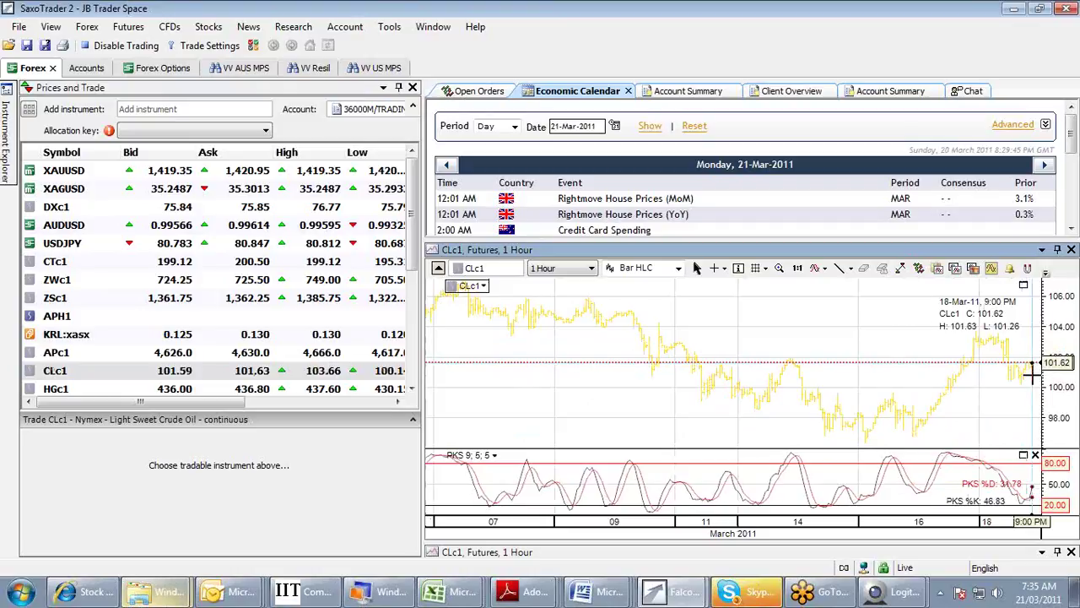
{"action": "left_click", "coordinate": [996, 396]}
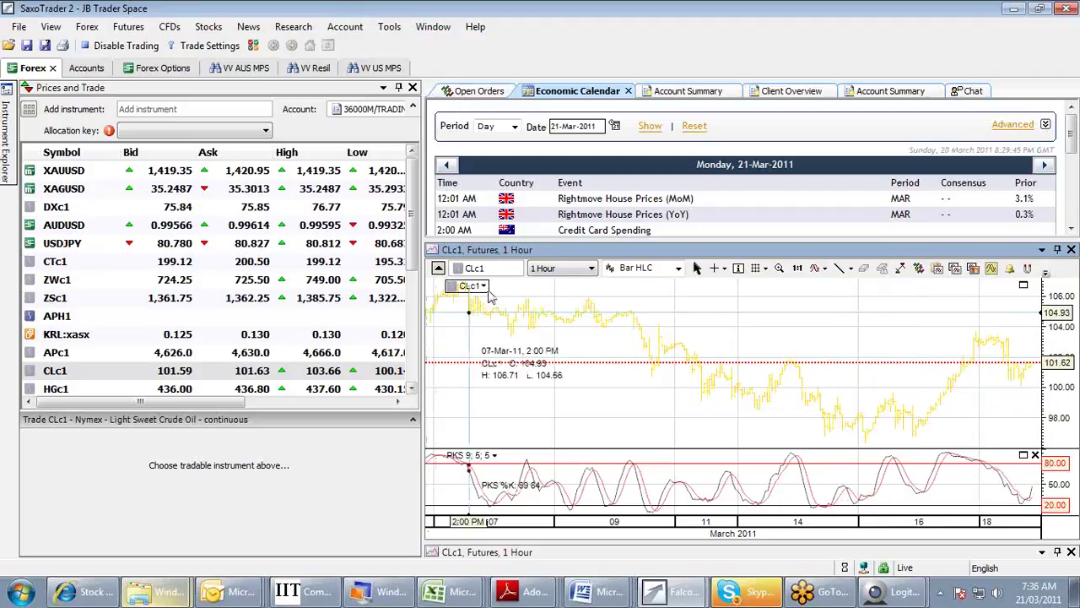
- Chart HGc1 copper futures and widen the time axis to span February–March 2011
{"action": "scroll", "coordinate": [25, 308], "scroll_direction": "down", "scroll_amount": 2}
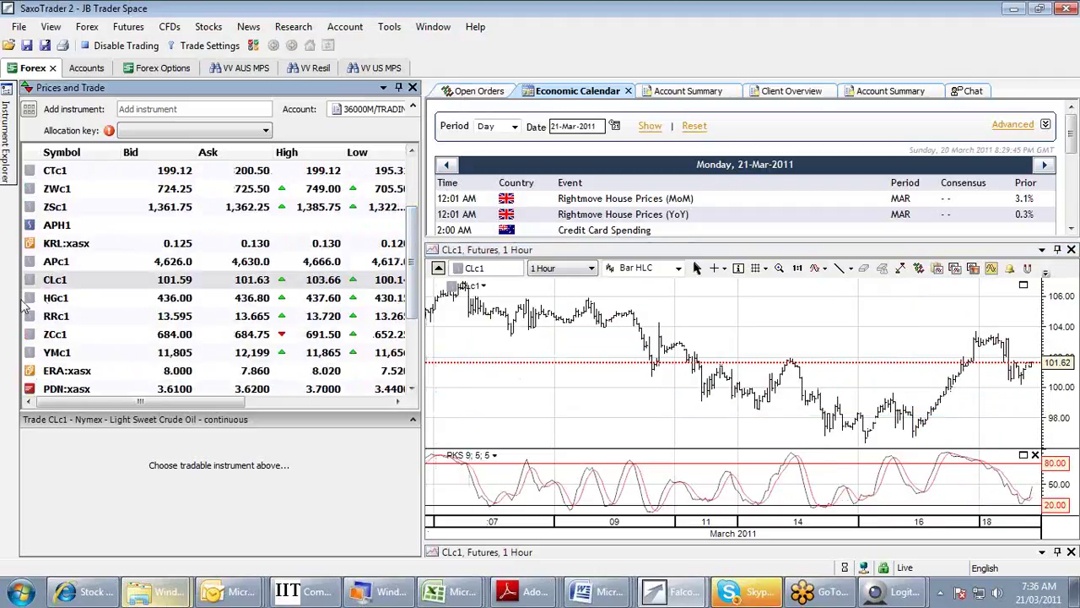
{"action": "left_click", "coordinate": [55, 300]}
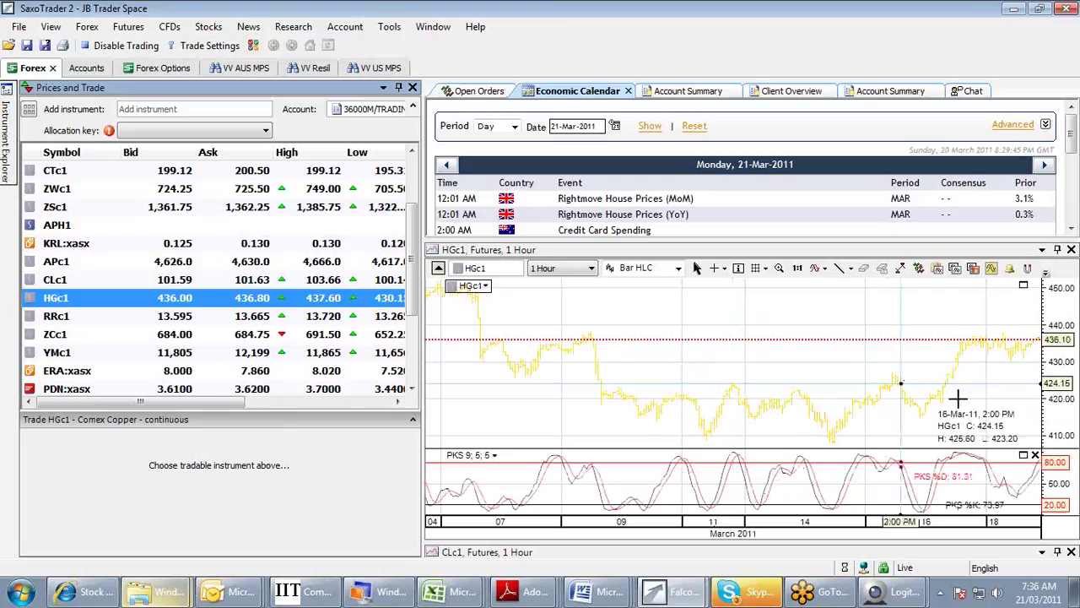
{"action": "left_click_drag", "start_coordinate": [715, 526], "coordinate": [1034, 521]}
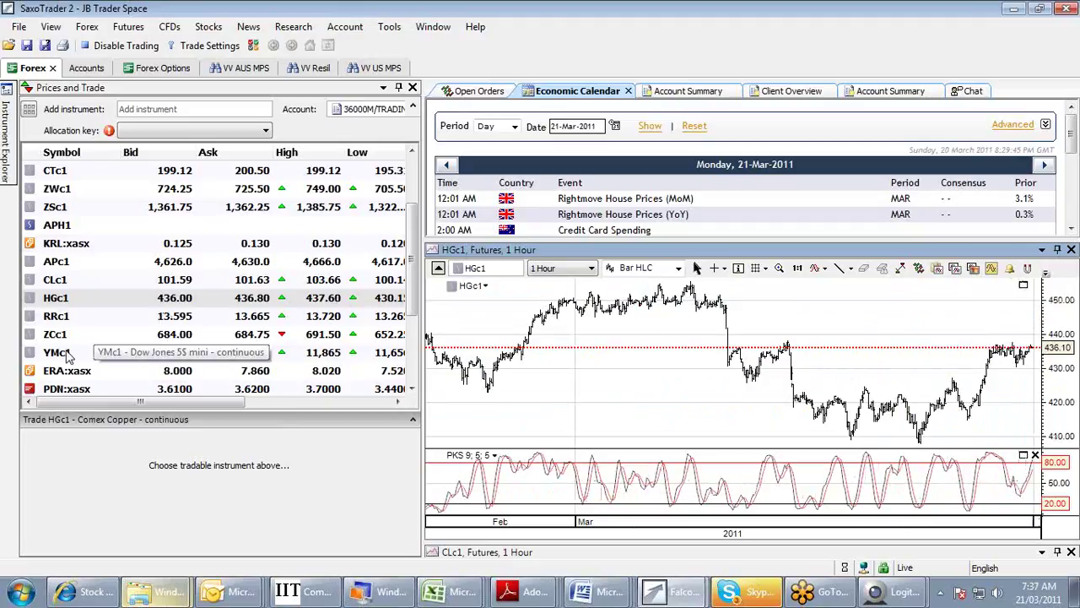
- Load the ZWc1 wheat, ZSc1 soybean, then ZCc1 corn futures charts in turn
{"action": "left_click", "coordinate": [54, 189]}
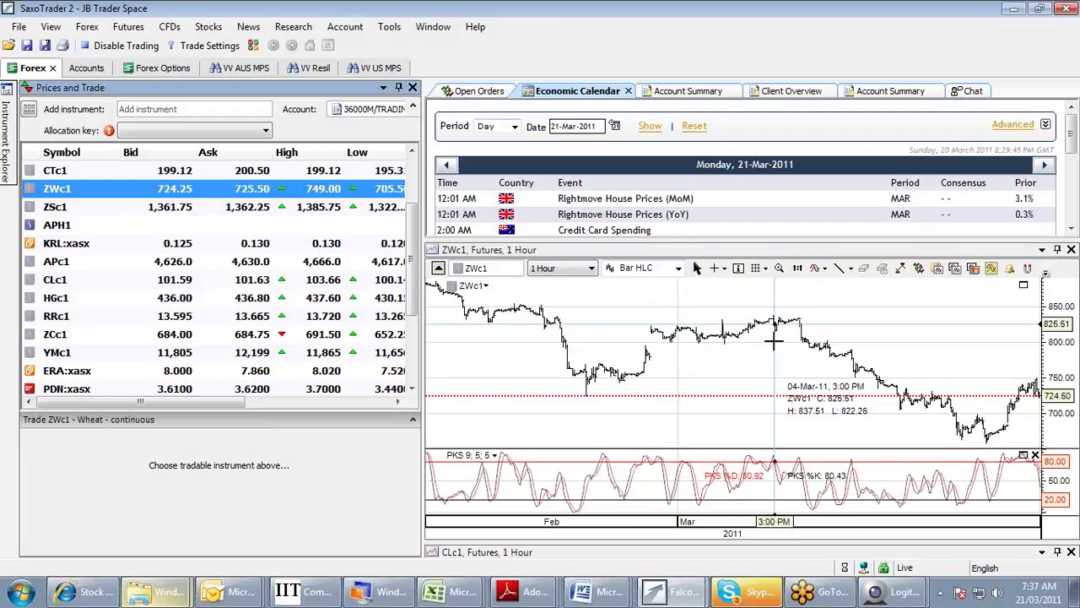
{"action": "left_click", "coordinate": [66, 208]}
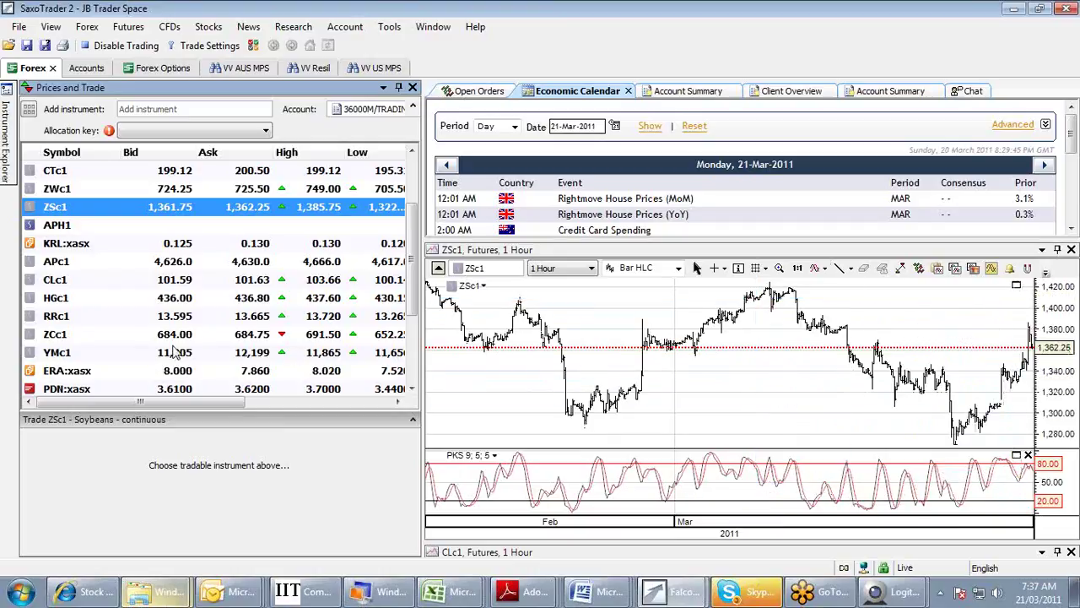
{"action": "left_click", "coordinate": [63, 336]}
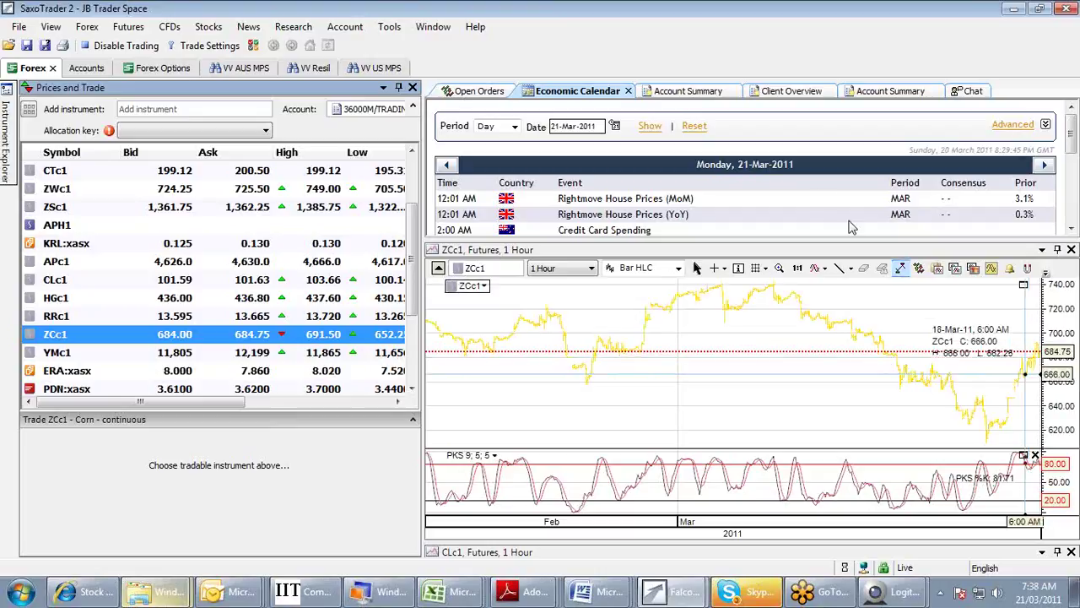
- Chart XAUUSD gold across January–March and drag the splitter to enlarge the economic calendar
{"action": "left_click_drag", "start_coordinate": [411, 249], "coordinate": [420, 193]}
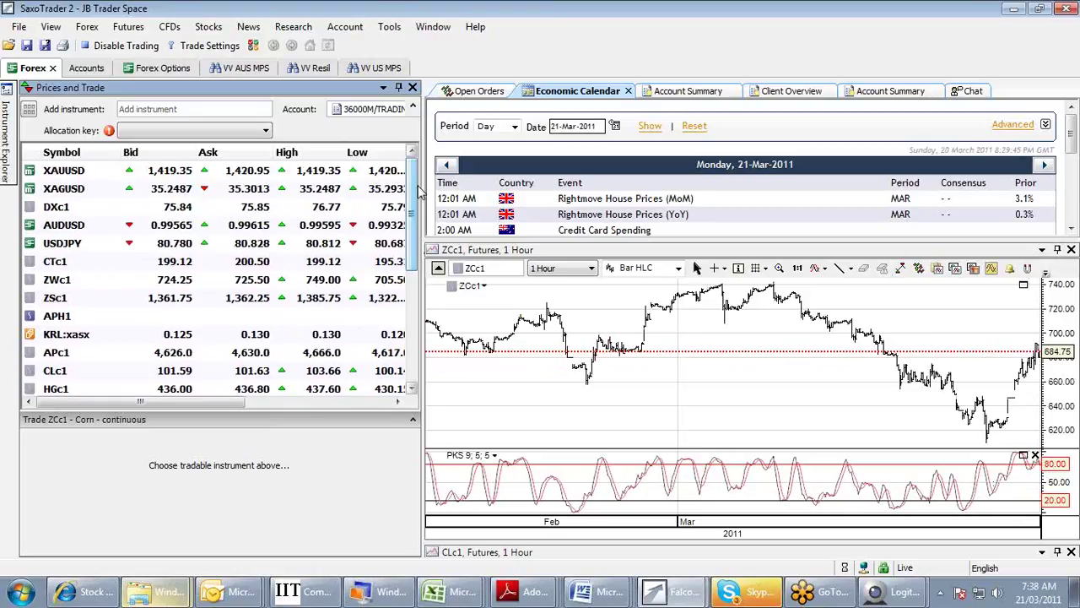
{"action": "left_click", "coordinate": [80, 171]}
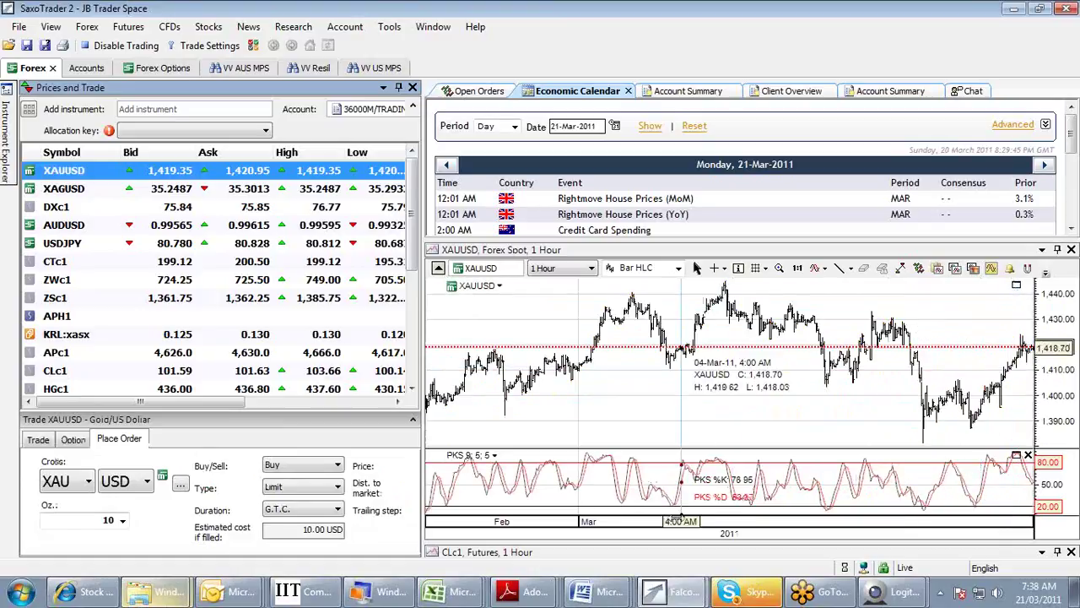
{"action": "left_click_drag", "start_coordinate": [674, 524], "coordinate": [684, 524]}
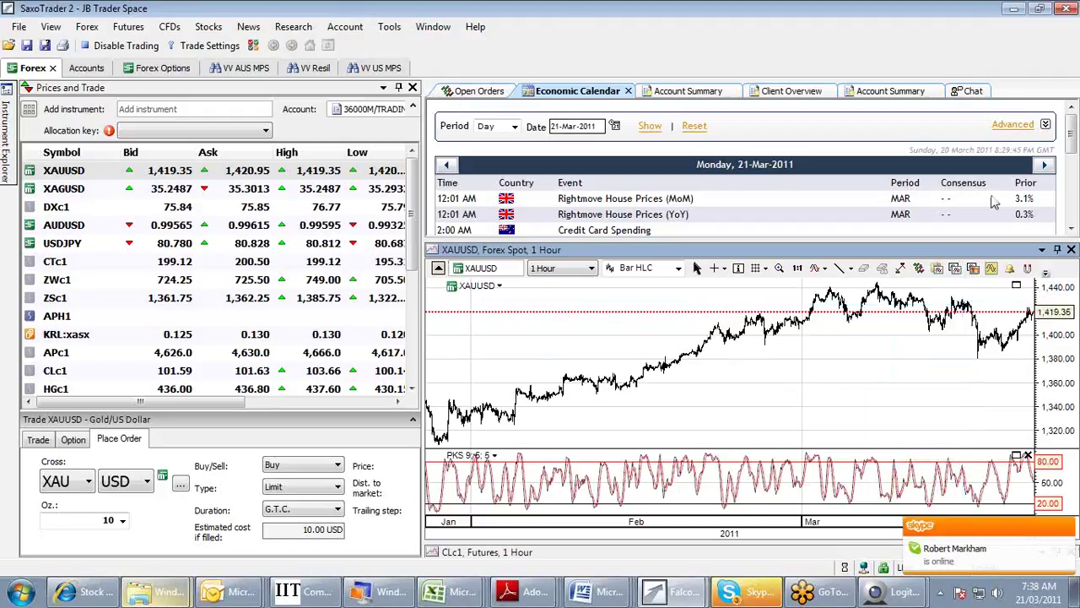
{"action": "left_click_drag", "start_coordinate": [961, 241], "coordinate": [961, 309]}
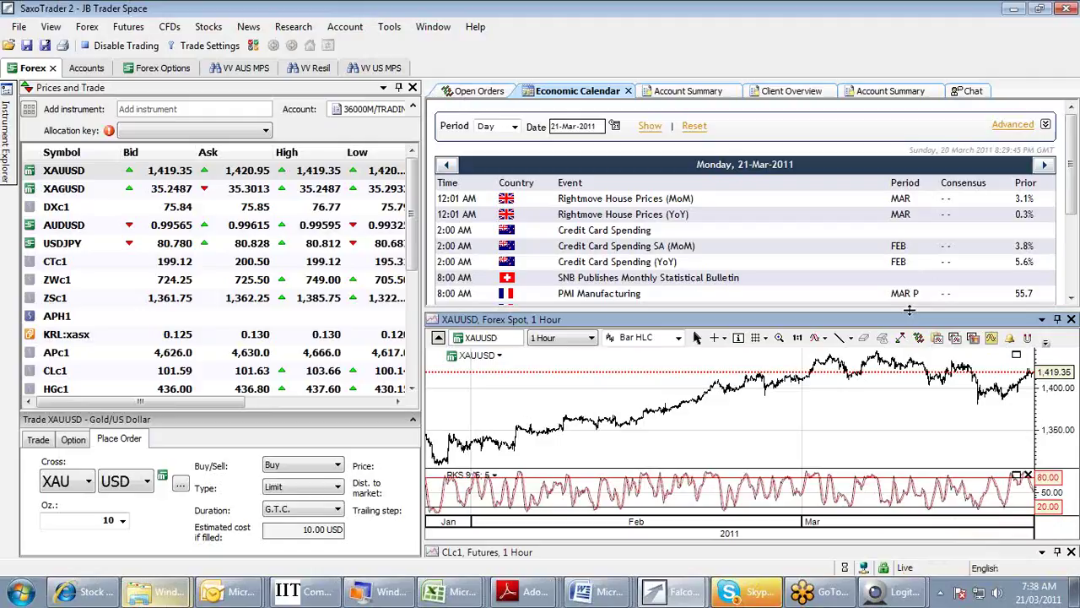
- Enlarge the economic calendar and step it through 22 and 23 March to Thursday 24-Mar-2011
{"action": "left_click_drag", "start_coordinate": [911, 314], "coordinate": [911, 411]}
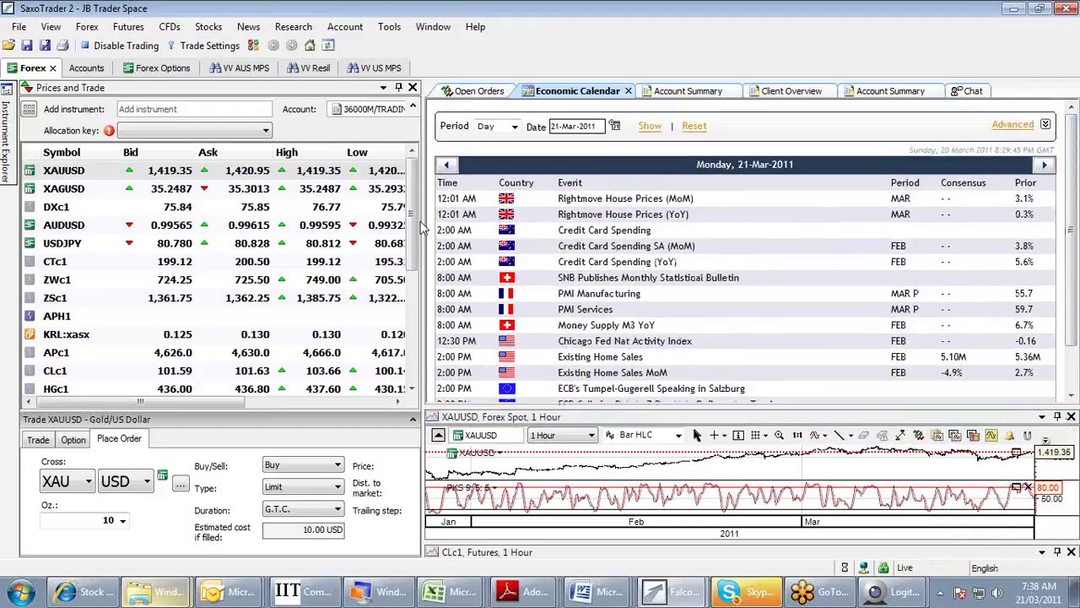
{"action": "left_click_drag", "start_coordinate": [1072, 226], "coordinate": [1052, 243]}
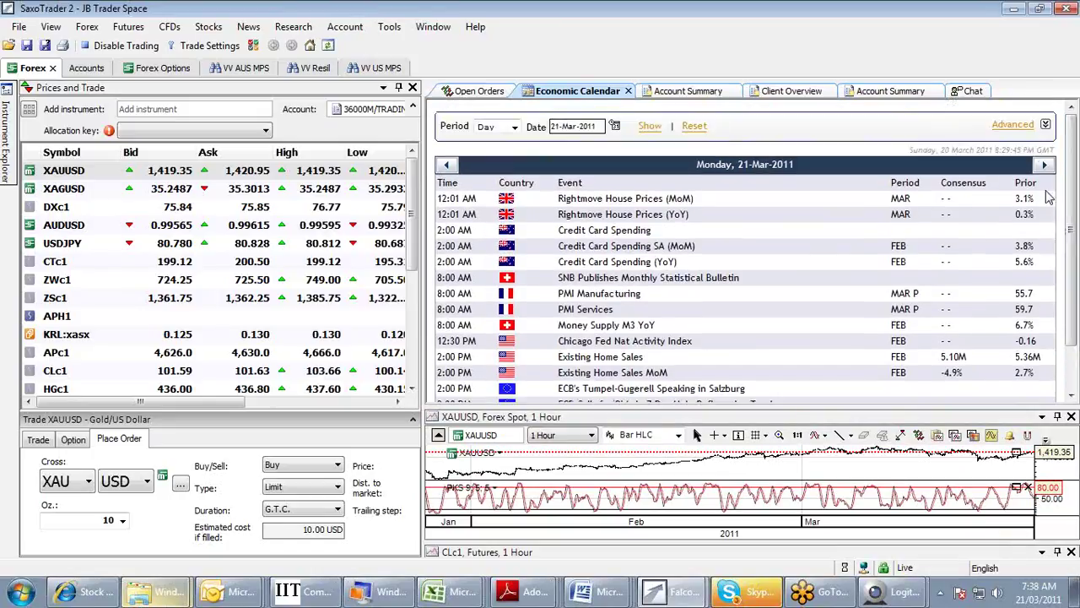
{"action": "left_click", "coordinate": [1044, 167]}
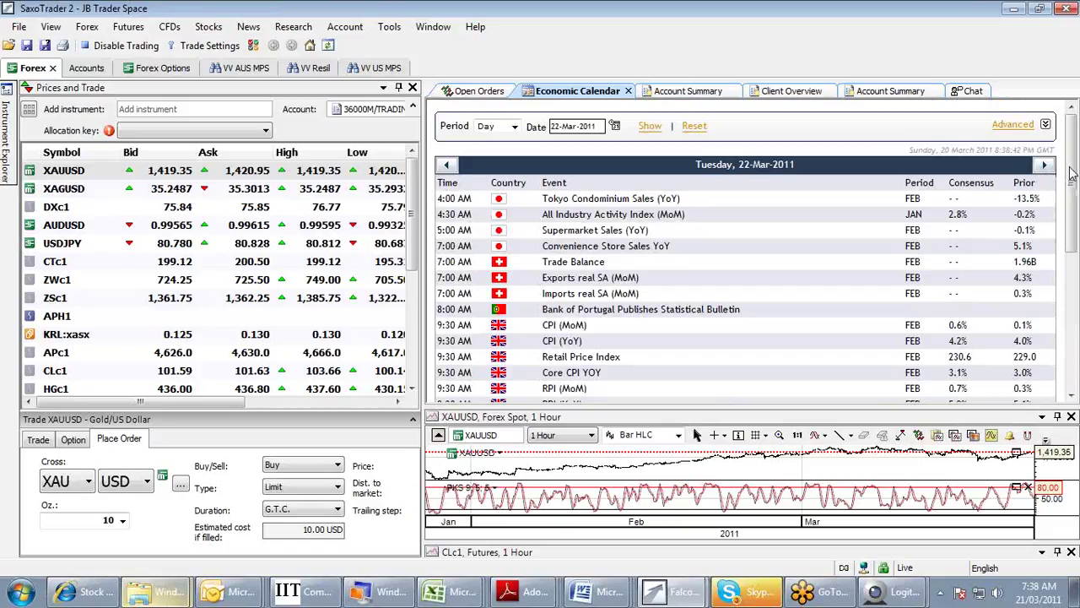
{"action": "left_click_drag", "start_coordinate": [1072, 173], "coordinate": [1047, 323]}
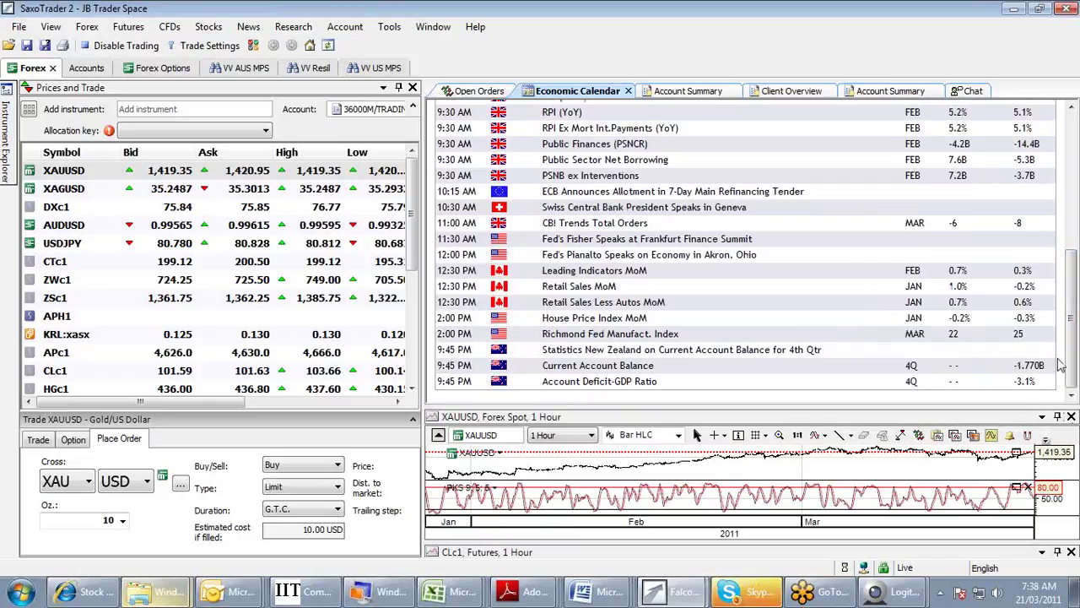
{"action": "left_click_drag", "start_coordinate": [1068, 265], "coordinate": [1070, 135]}
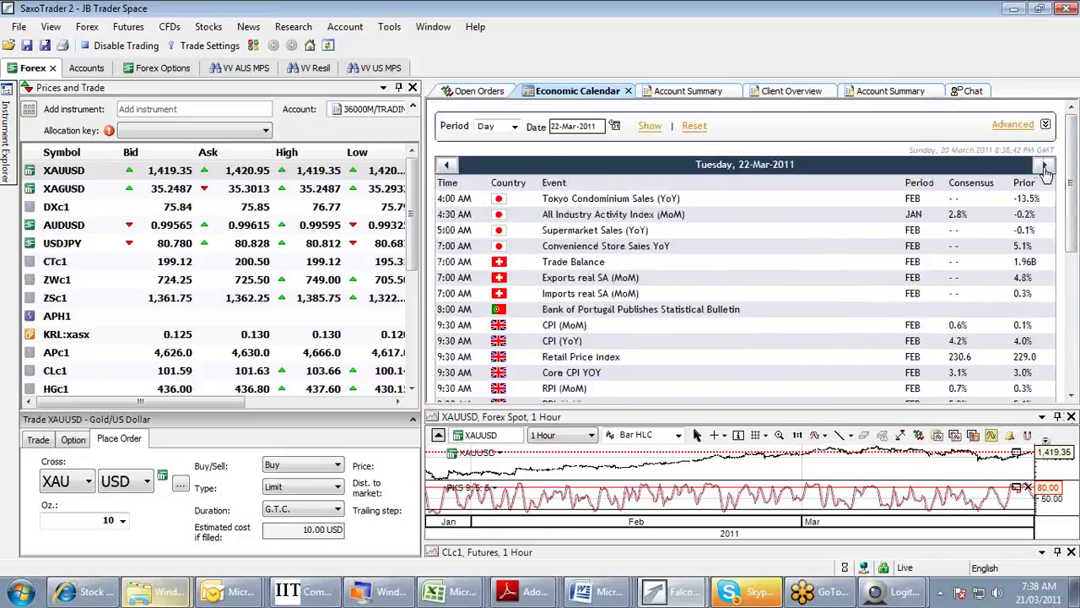
{"action": "left_click", "coordinate": [1045, 165]}
{"action": "left_click_drag", "start_coordinate": [1072, 165], "coordinate": [1063, 228]}
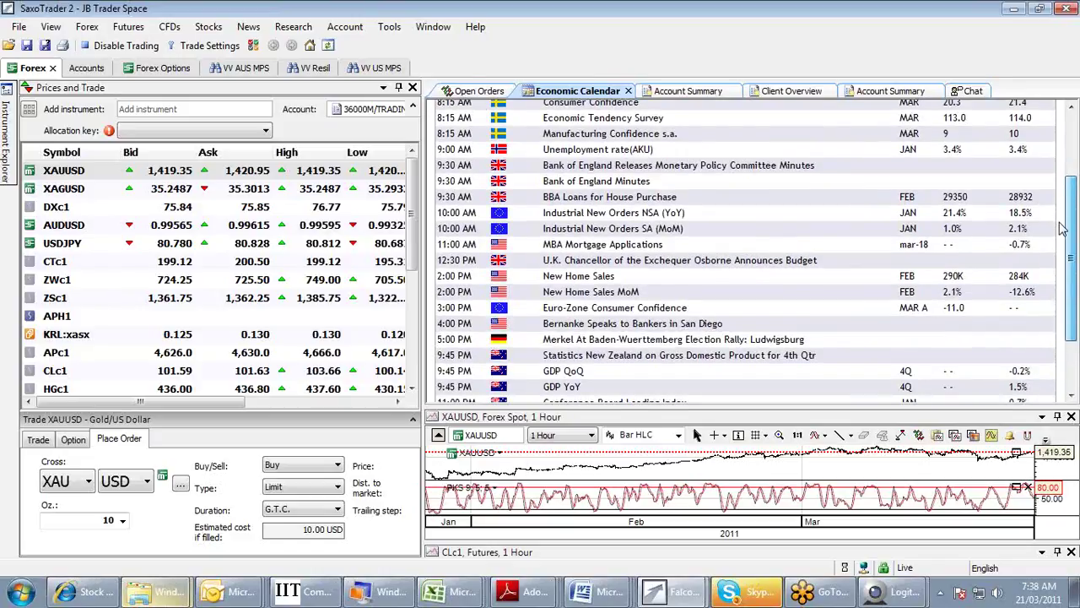
{"action": "scroll", "coordinate": [1062, 227], "scroll_direction": "down", "scroll_amount": 1}
{"action": "scroll", "coordinate": [1050, 215], "scroll_direction": "up", "scroll_amount": 3}
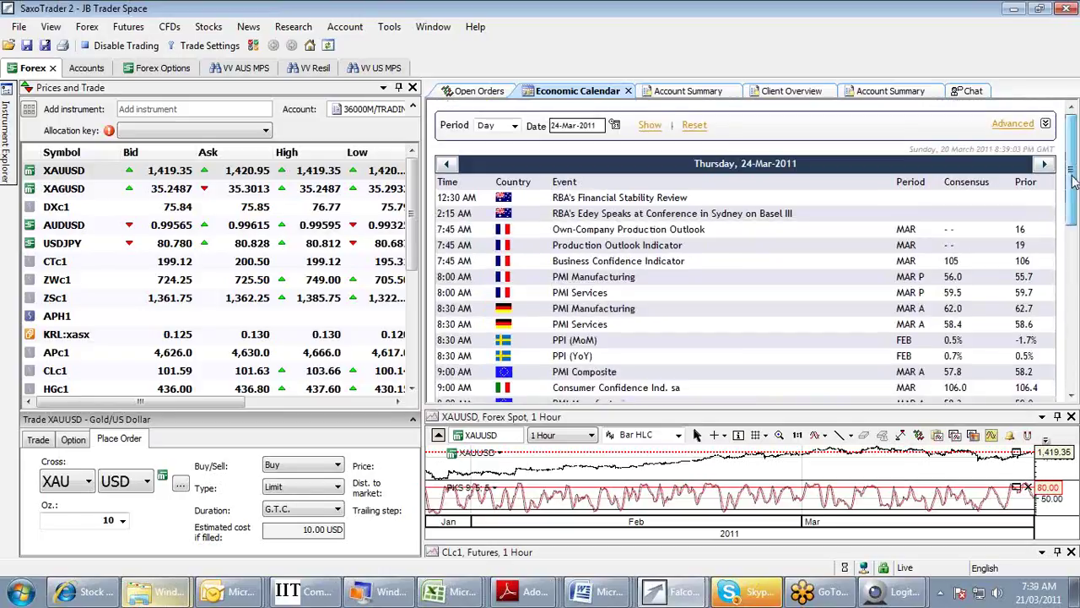
- Scroll through Thursday 24-Mar-2011's economic calendar events
{"action": "left_click_drag", "start_coordinate": [1073, 183], "coordinate": [1051, 285]}
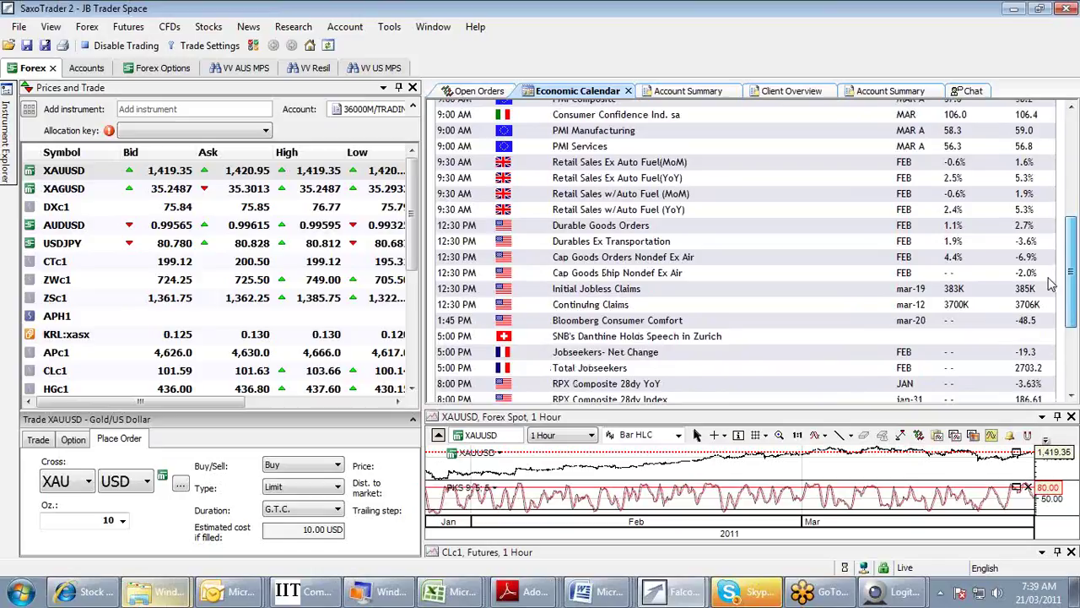
{"action": "left_click_drag", "start_coordinate": [1050, 284], "coordinate": [1046, 245]}
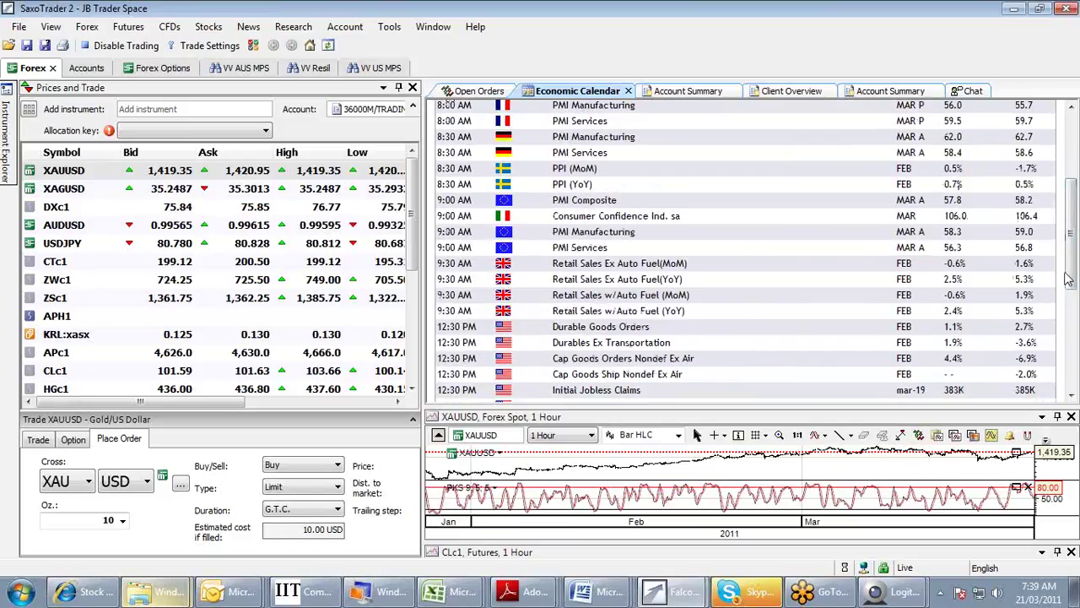
{"action": "scroll", "coordinate": [1070, 281], "scroll_direction": "up", "scroll_amount": 4}
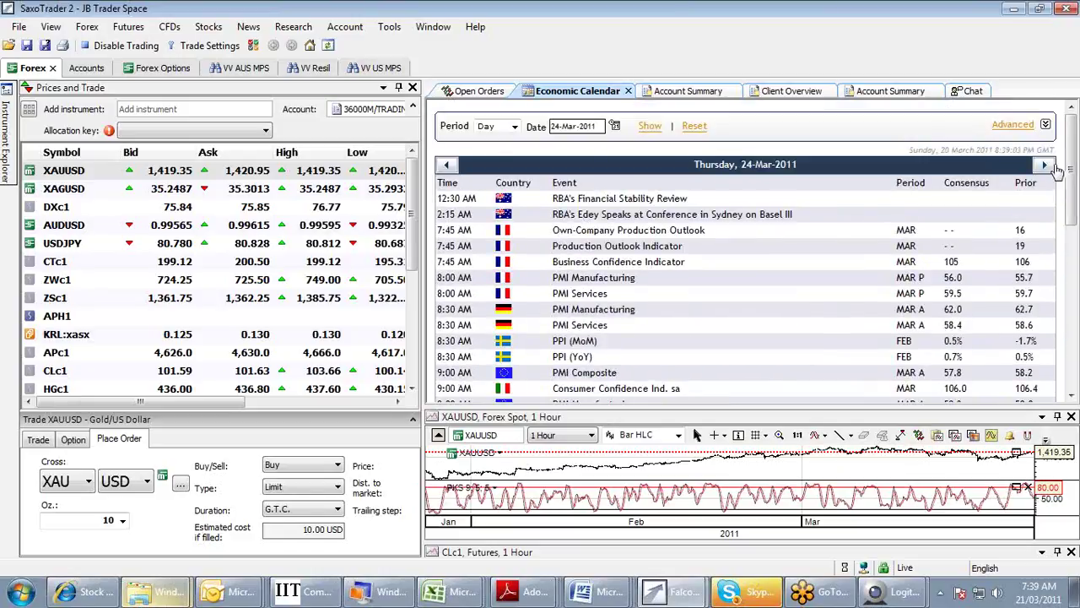
- Advance the calendar to Friday 25-Mar-2011, then bring up the webcam preview further left
{"action": "left_click", "coordinate": [1046, 164]}
{"action": "left_click_drag", "start_coordinate": [1074, 166], "coordinate": [1053, 300]}
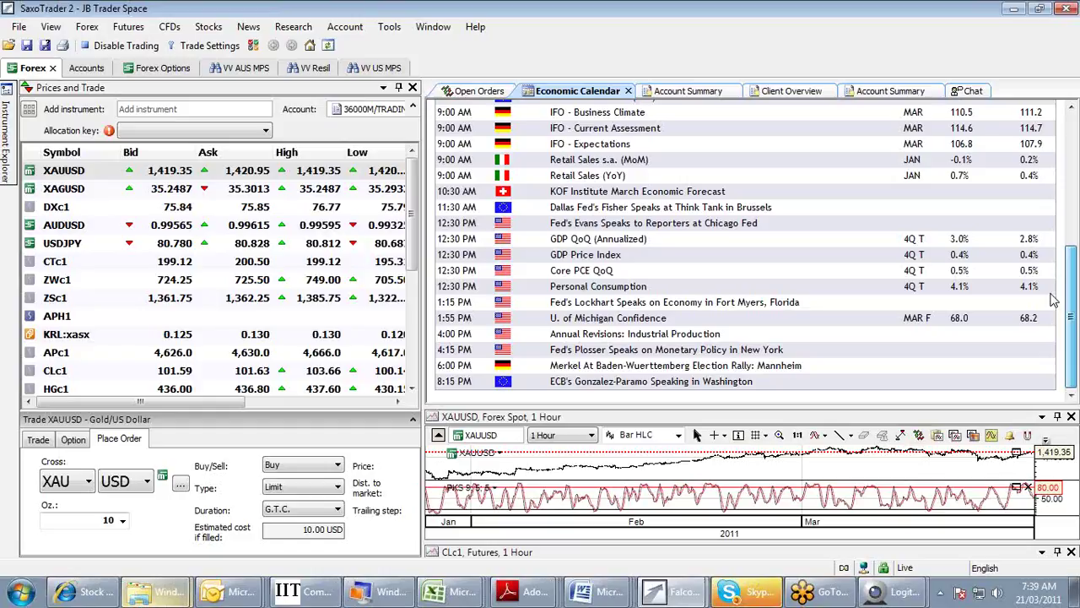
{"action": "scroll", "coordinate": [1053, 300], "scroll_direction": "up", "scroll_amount": 5}
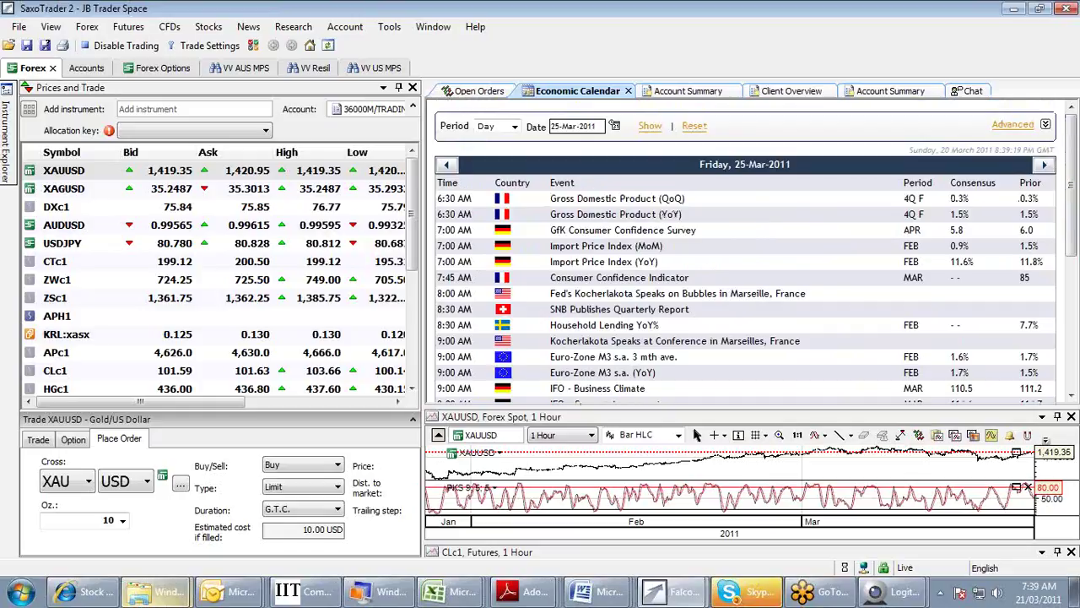
{"action": "left_click", "coordinate": [895, 590]}
{"action": "left_click_drag", "start_coordinate": [991, 330], "coordinate": [941, 337]}
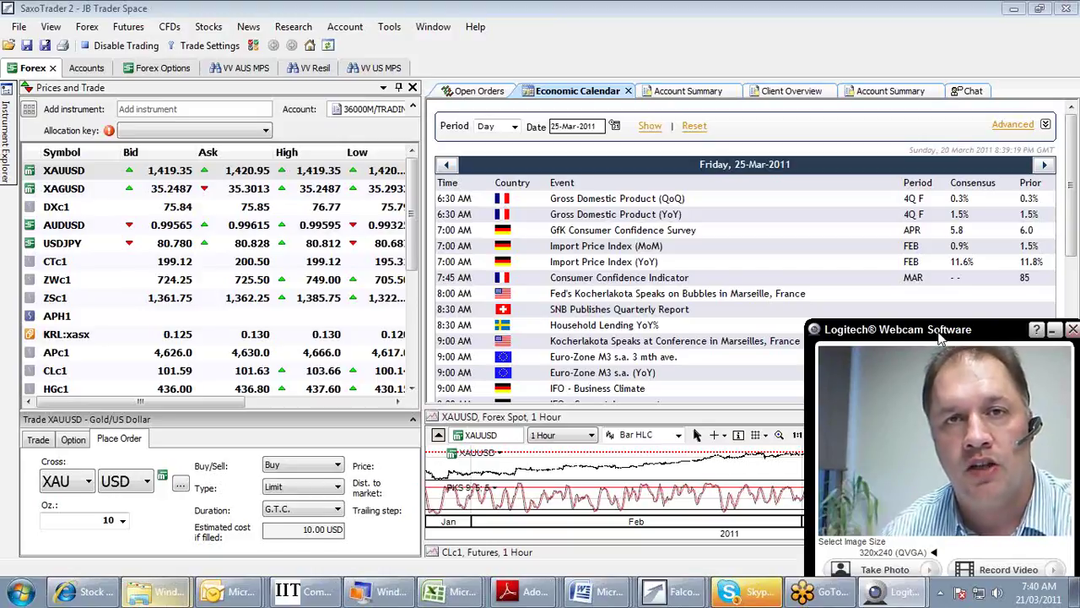
- Hide the webcam preview and drag the splitter to make the chart taller
{"action": "left_click", "coordinate": [1053, 329]}
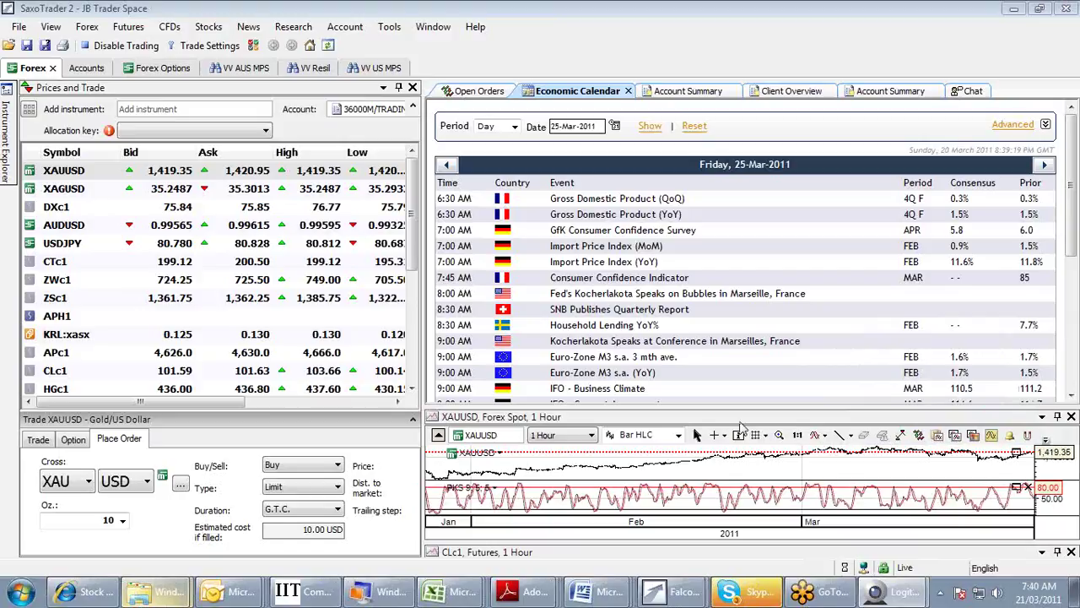
{"action": "left_click_drag", "start_coordinate": [768, 407], "coordinate": [788, 243]}
{"action": "left_click_drag", "start_coordinate": [415, 216], "coordinate": [421, 334]}
- Chart the NGc1 natural gas future on weekly bars
{"action": "left_click", "coordinate": [71, 284]}
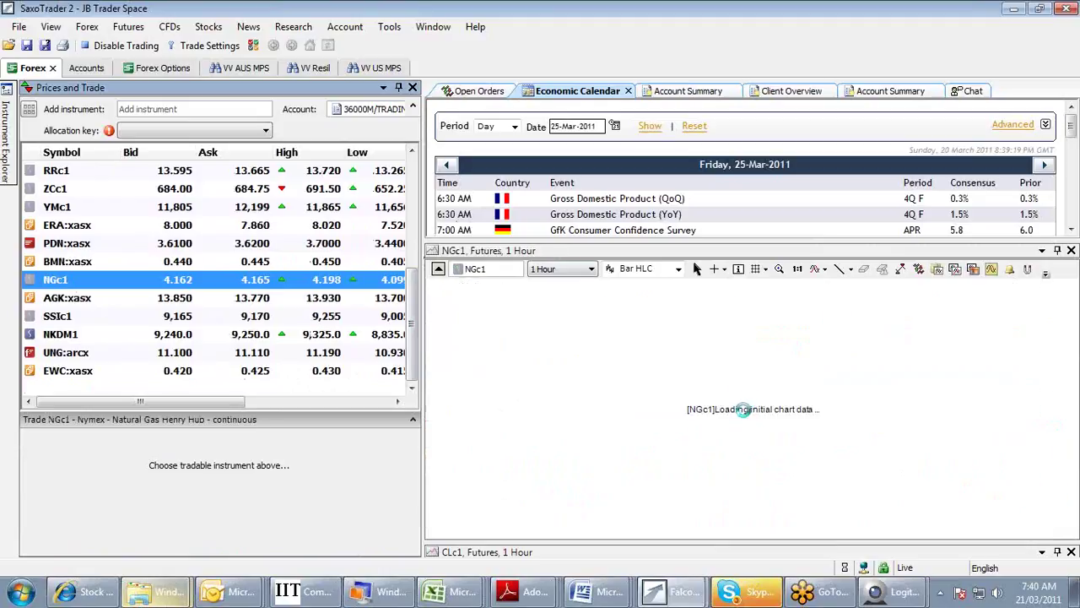
{"action": "left_click", "coordinate": [593, 270]}
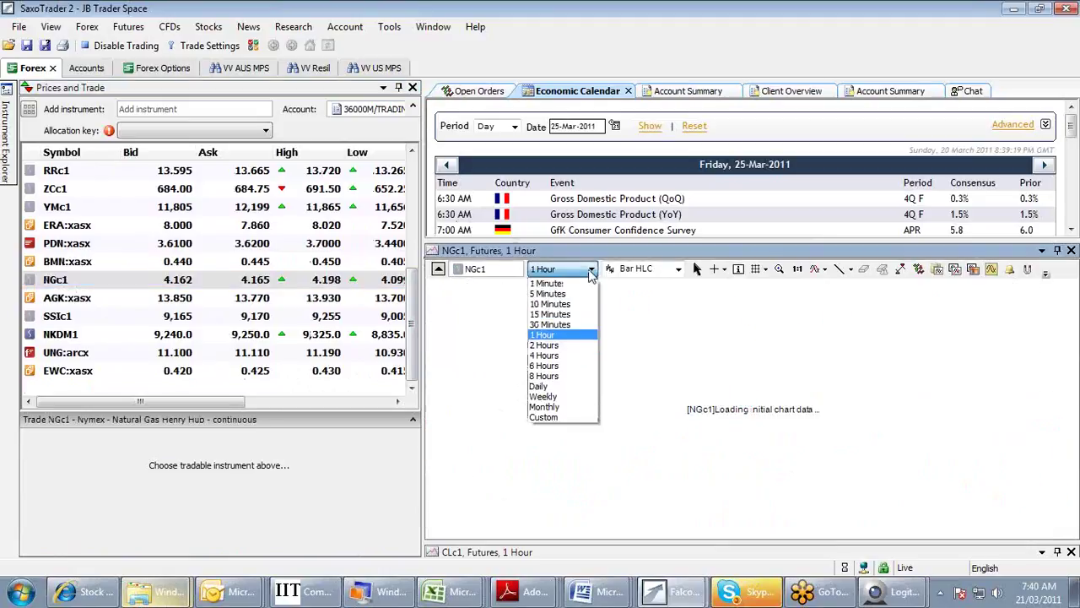
{"action": "left_click", "coordinate": [542, 397]}
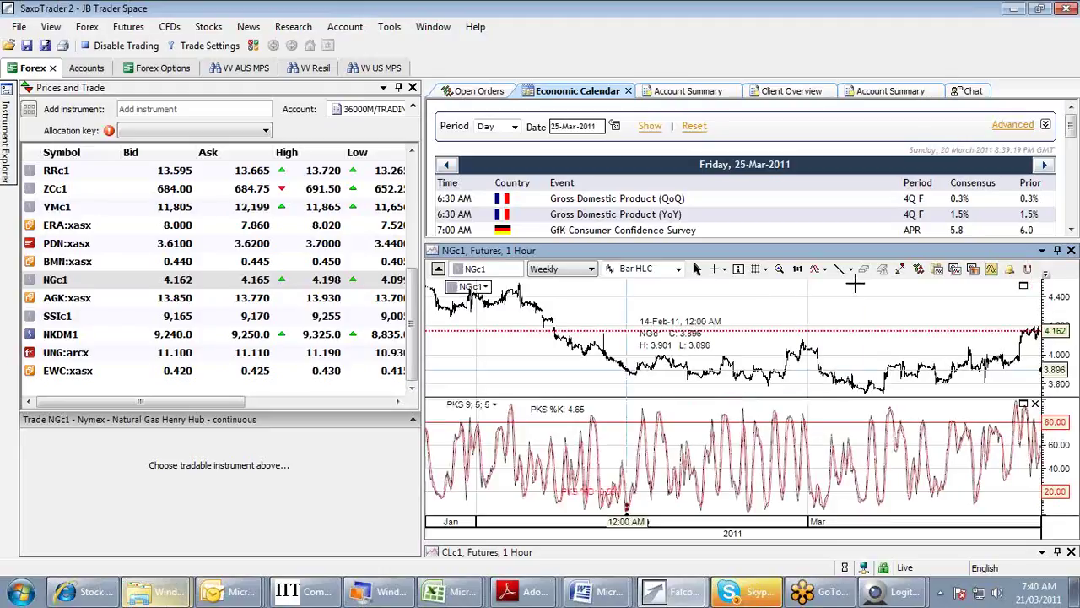
- View NGc1 as daily bars from May 2008 onward, then switch it back to weekly bars
{"action": "left_click", "coordinate": [593, 270]}
{"action": "left_click", "coordinate": [550, 380]}
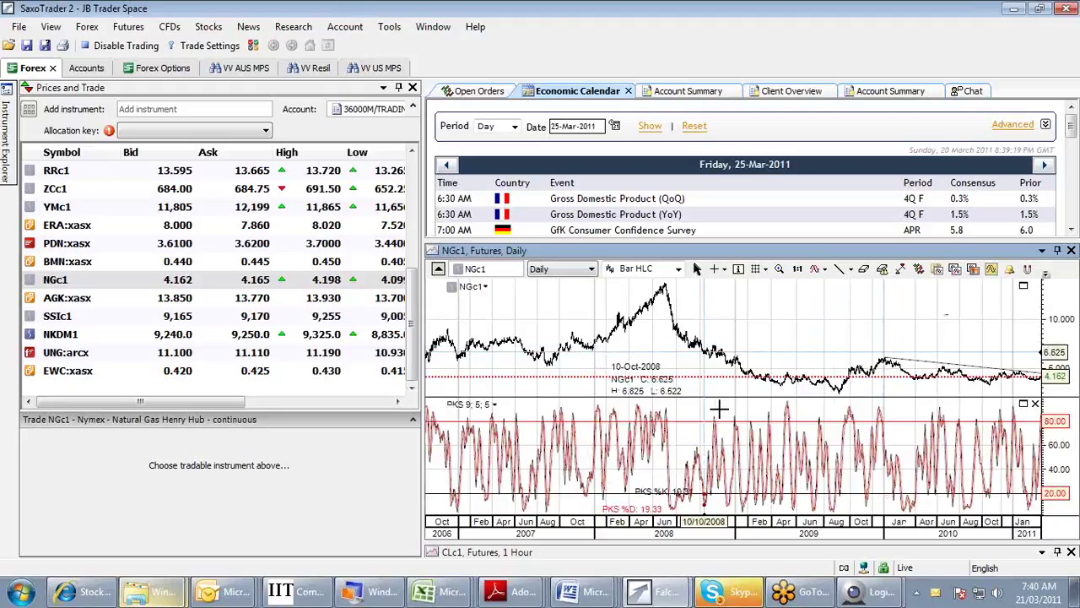
{"action": "scroll", "coordinate": [706, 499], "scroll_direction": "up", "scroll_amount": 2}
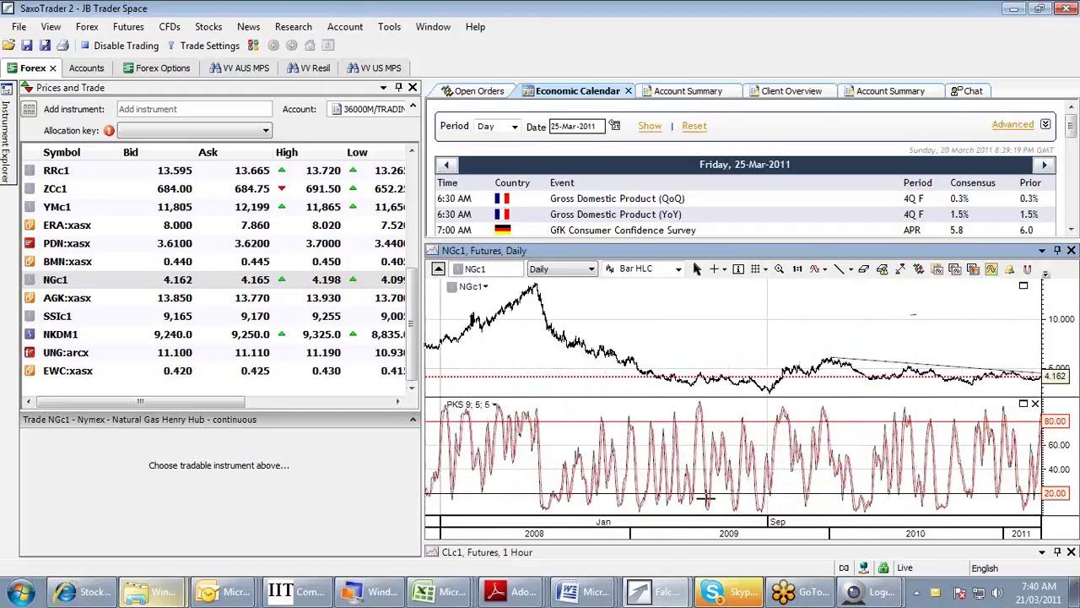
{"action": "left_click_drag", "start_coordinate": [964, 337], "coordinate": [861, 313]}
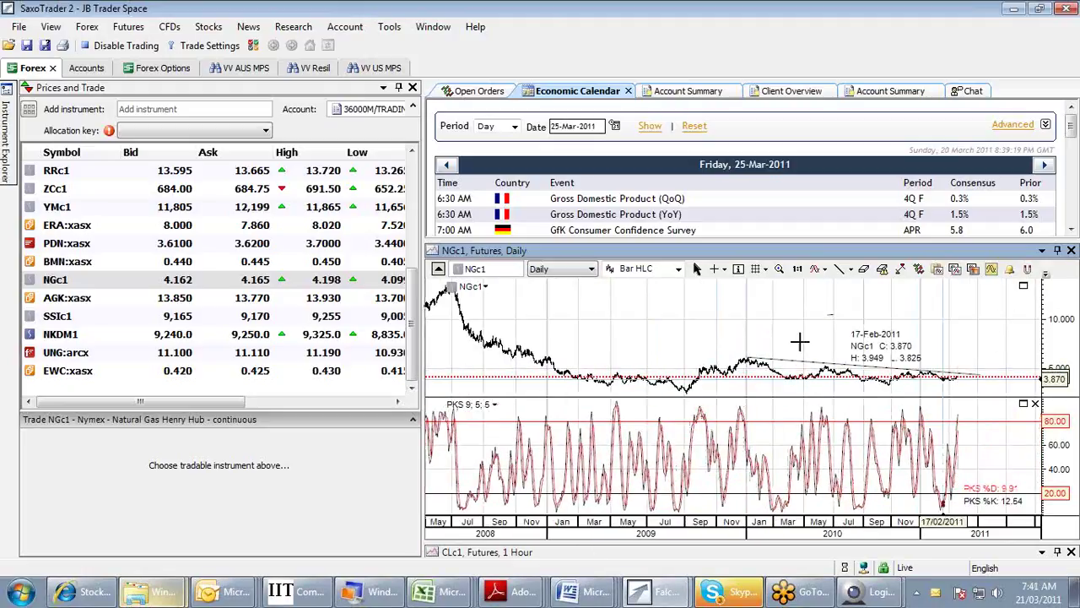
{"action": "left_click", "coordinate": [591, 269]}
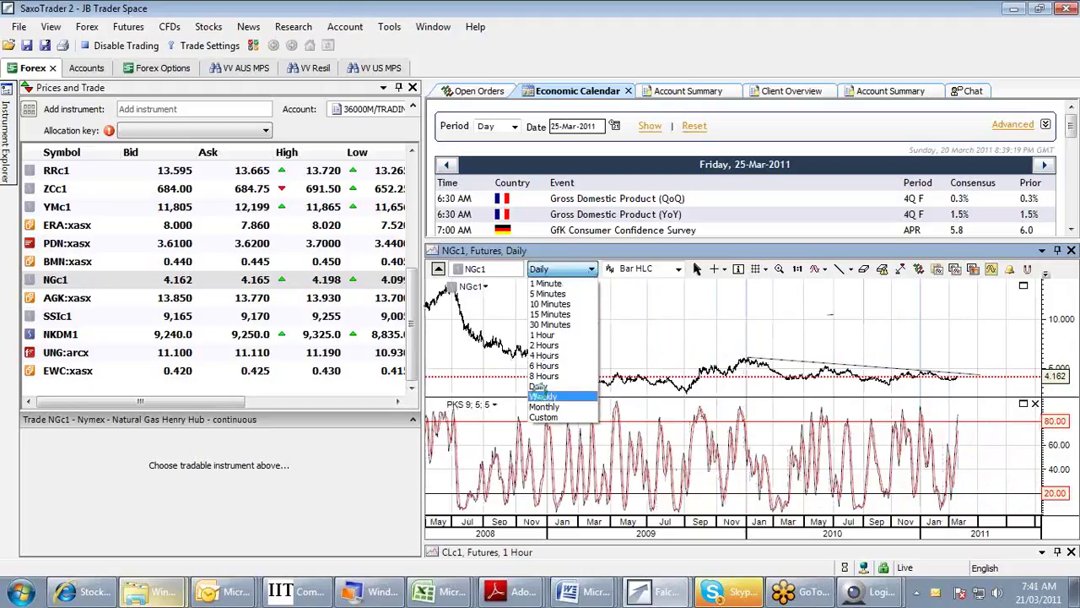
{"action": "left_click", "coordinate": [541, 395]}
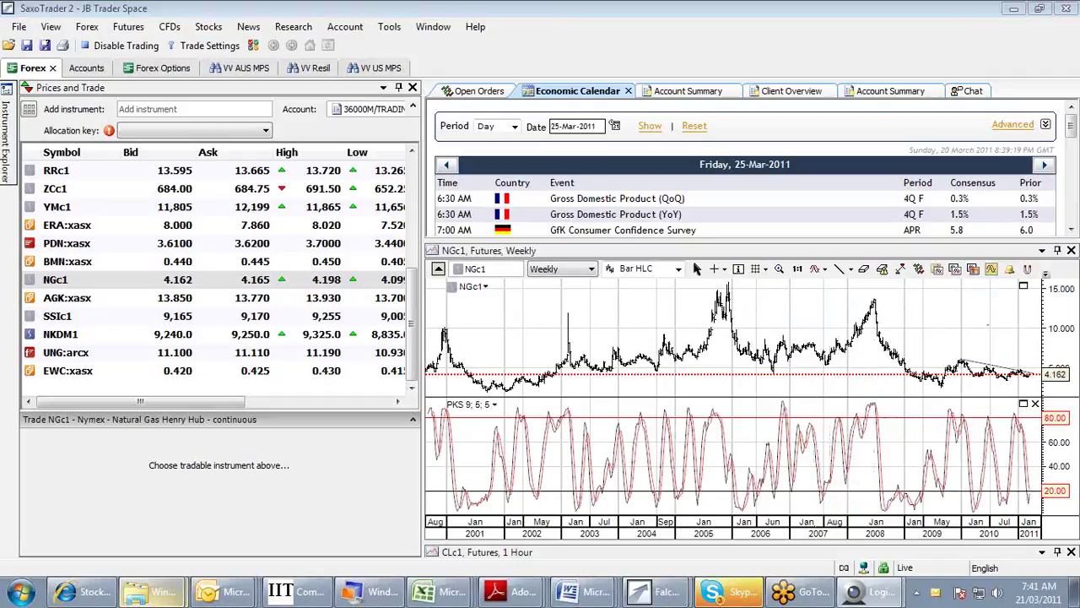
- Restore the Logitech Webcam Software preview window from the taskbar
{"action": "left_click", "coordinate": [870, 590]}
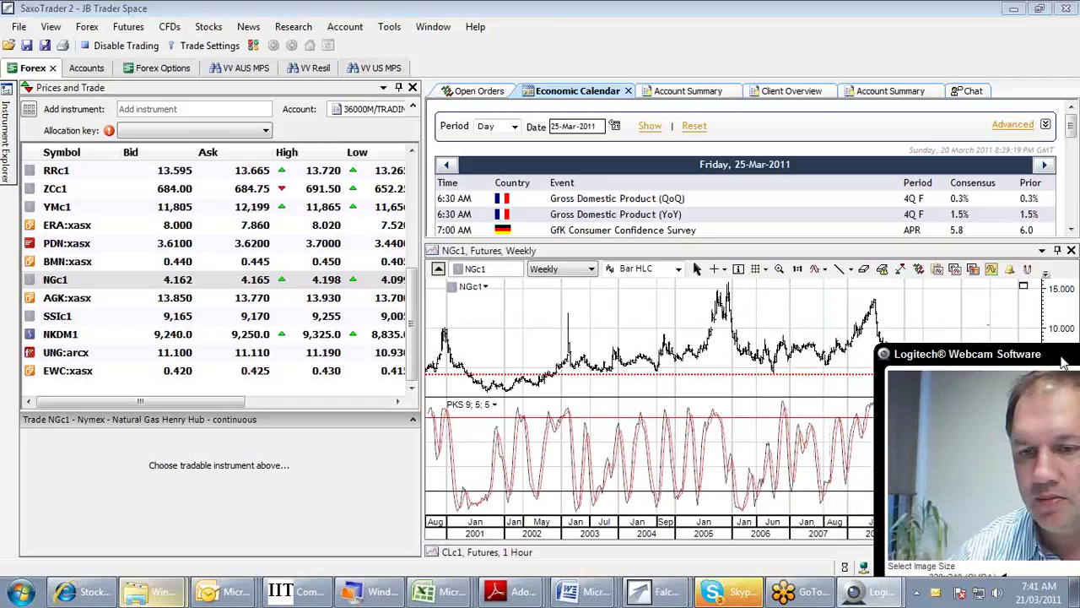